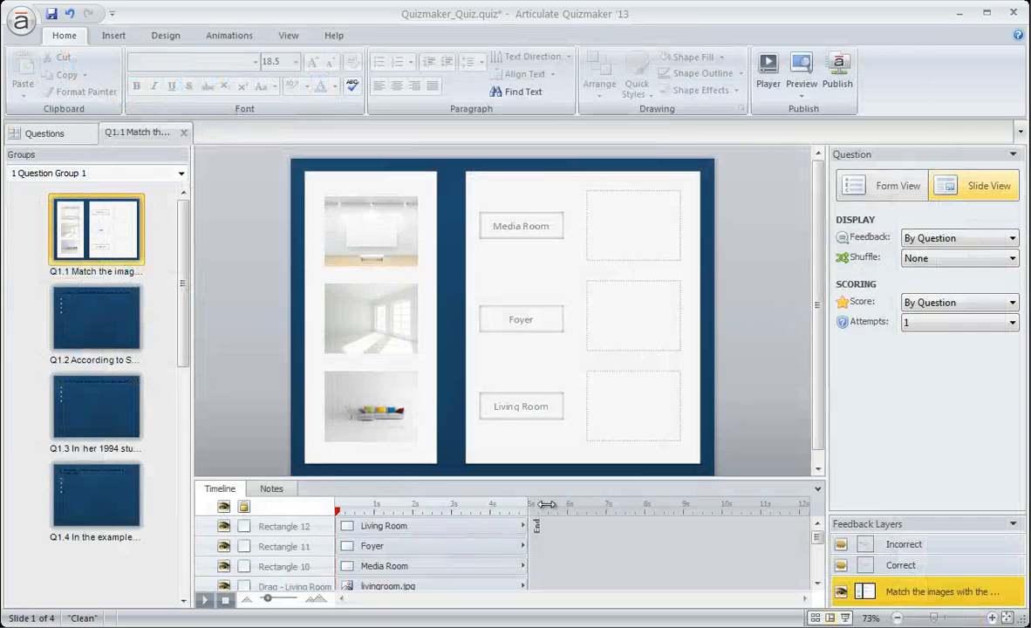
Open the player properties and briefly show the question list in the player preview
left_click(766, 82)
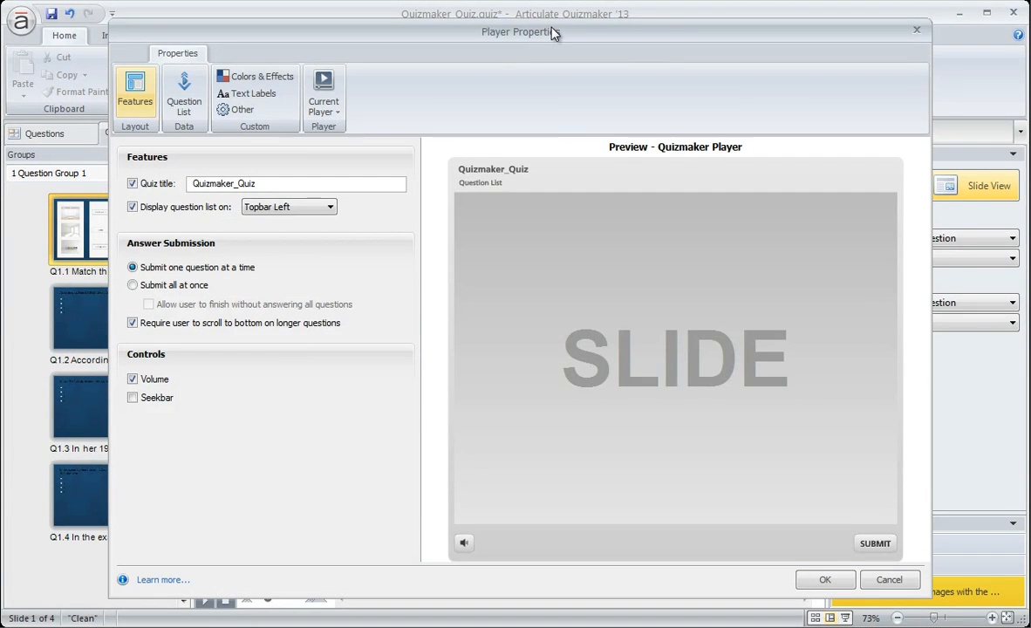
left_click_drag(551, 32, 553, 27)
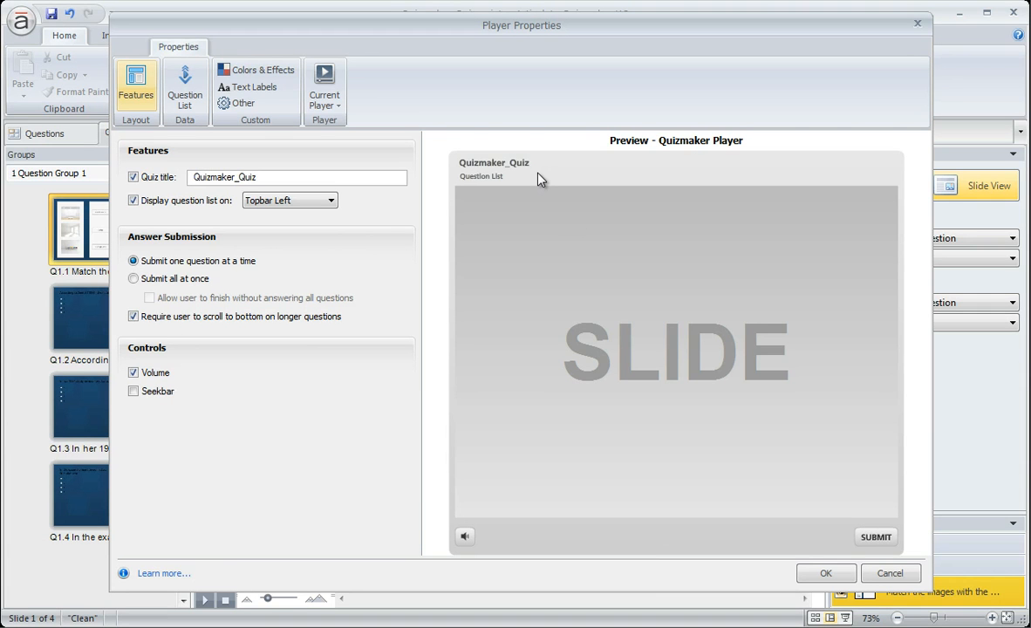
left_click(502, 180)
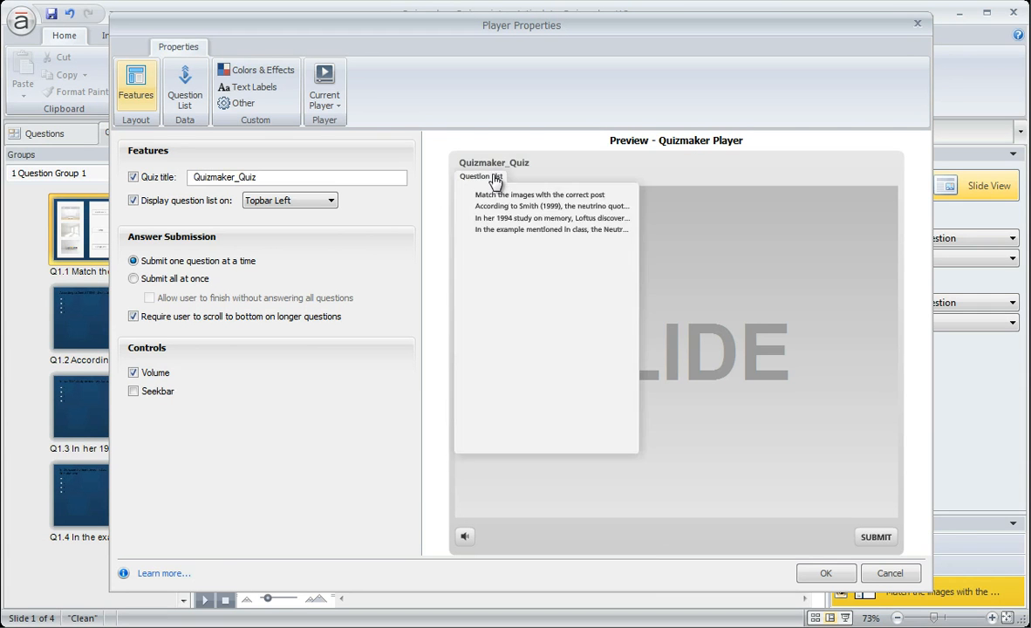
left_click(499, 180)
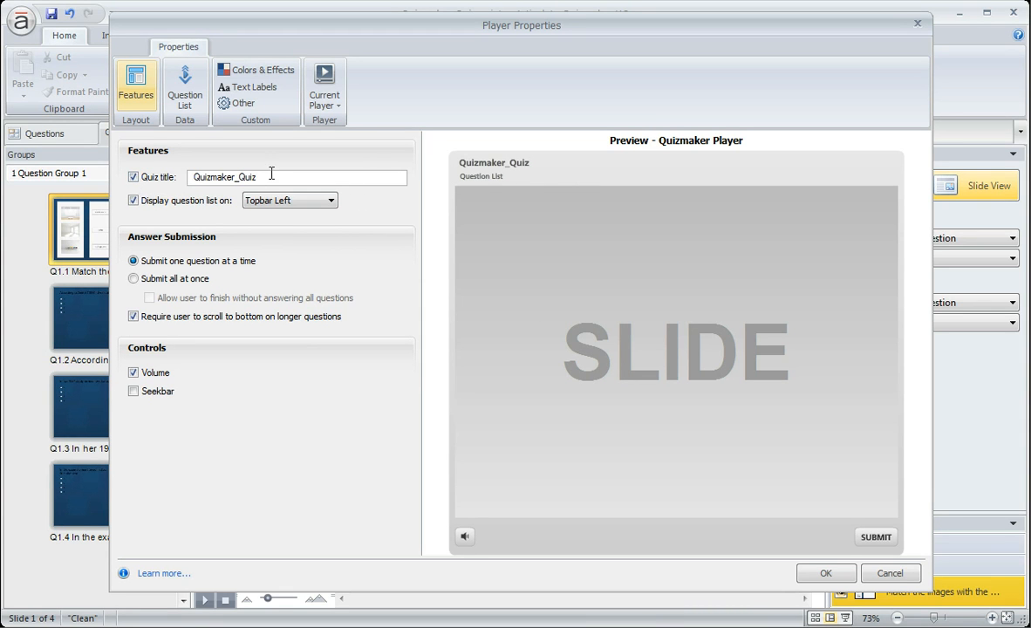
Set the quiz title to "Psychology Quiz 01" and switch the question list display off and back on
left_click_drag(254, 177, 198, 174)
type("Psychology Quiz 01")
left_click(196, 200)
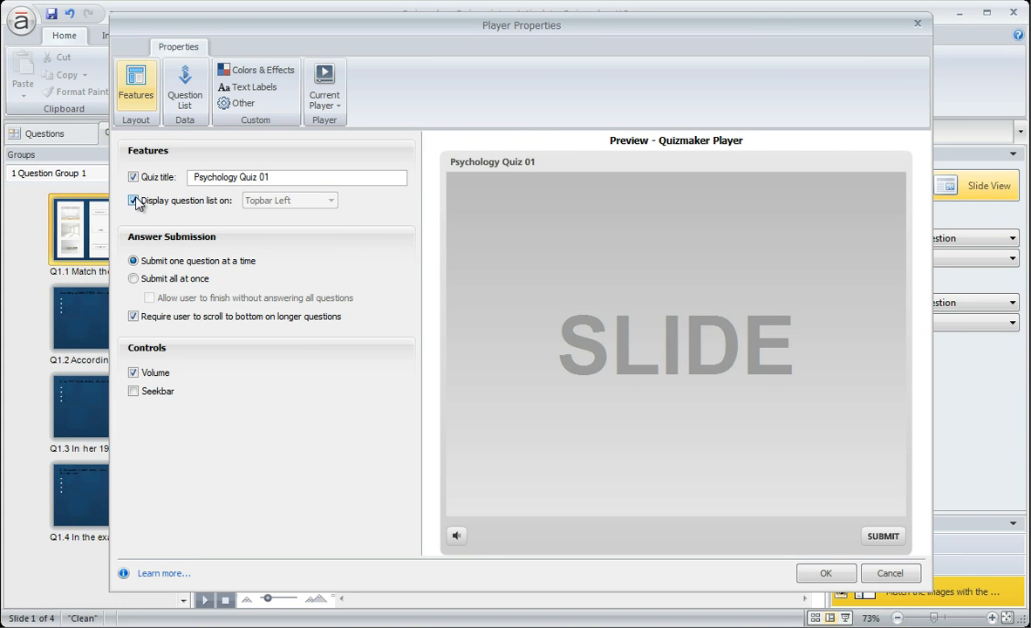
left_click(134, 201)
Set the question list to display on Topbar Right, viewing the expanded list in the preview before collapsing it
left_click(472, 180)
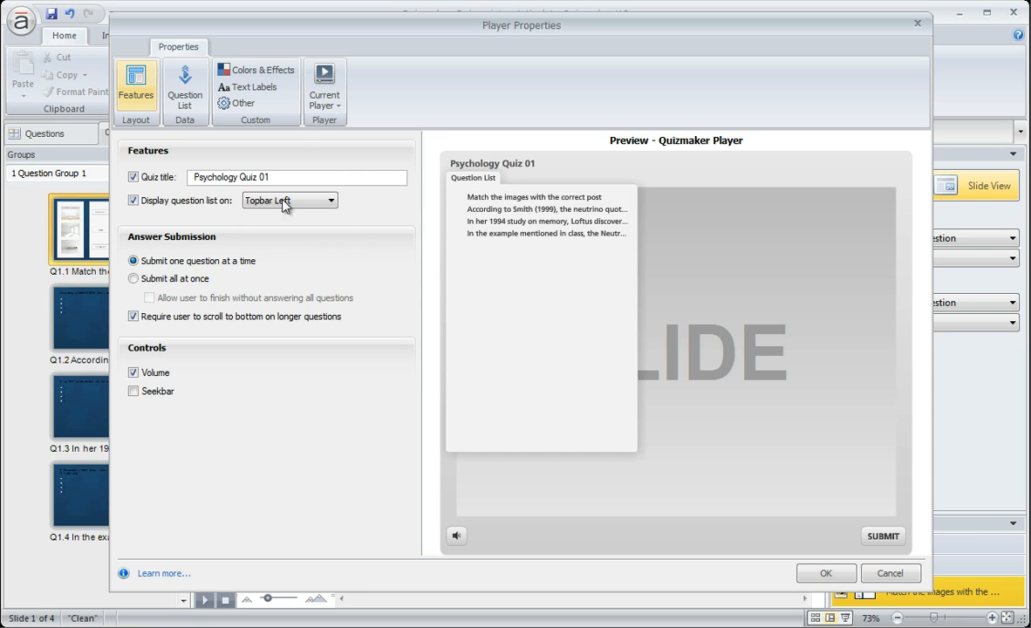
left_click(330, 202)
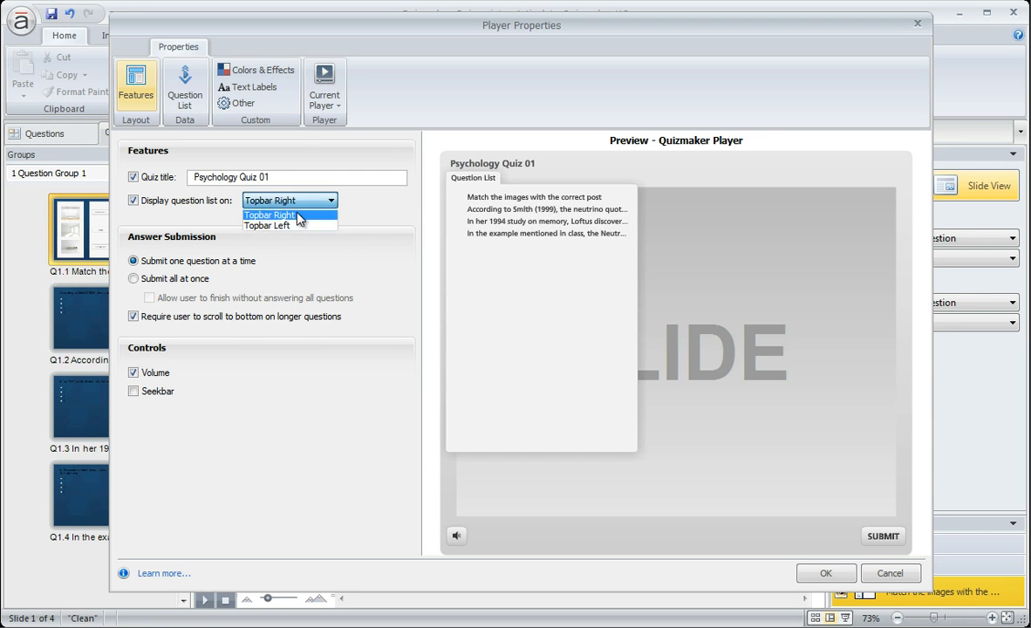
left_click(298, 217)
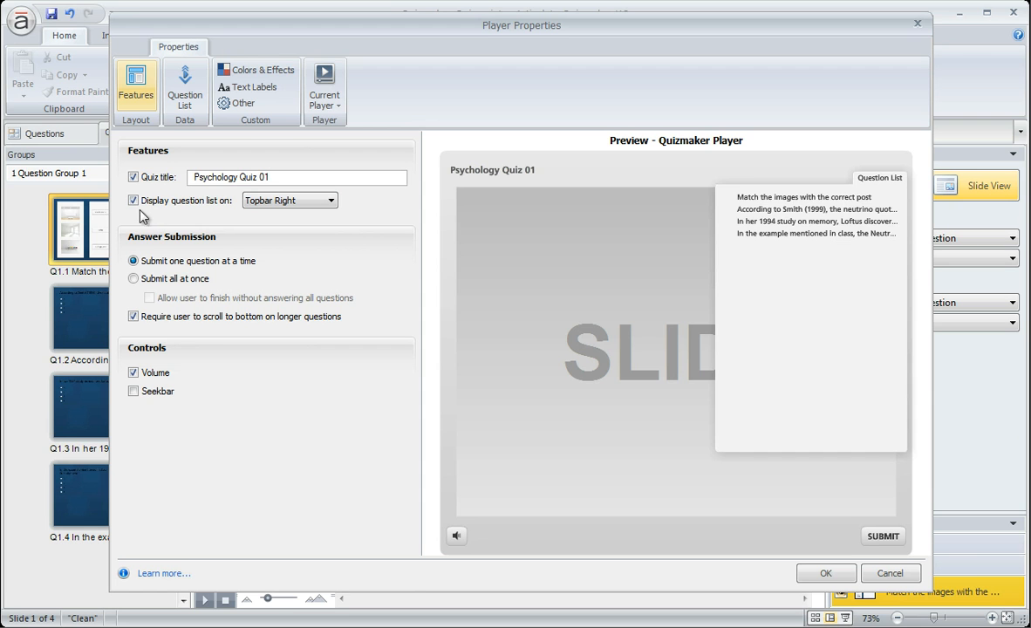
left_click(876, 178)
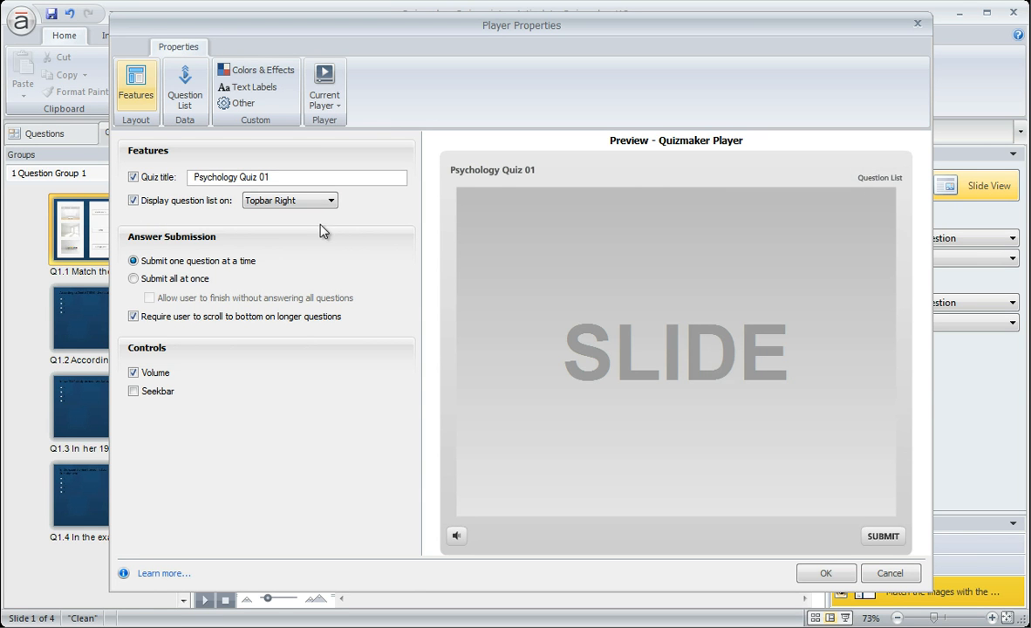
Try the Submit all at once answer submission option and return to Submit one question at a time
left_click(171, 279)
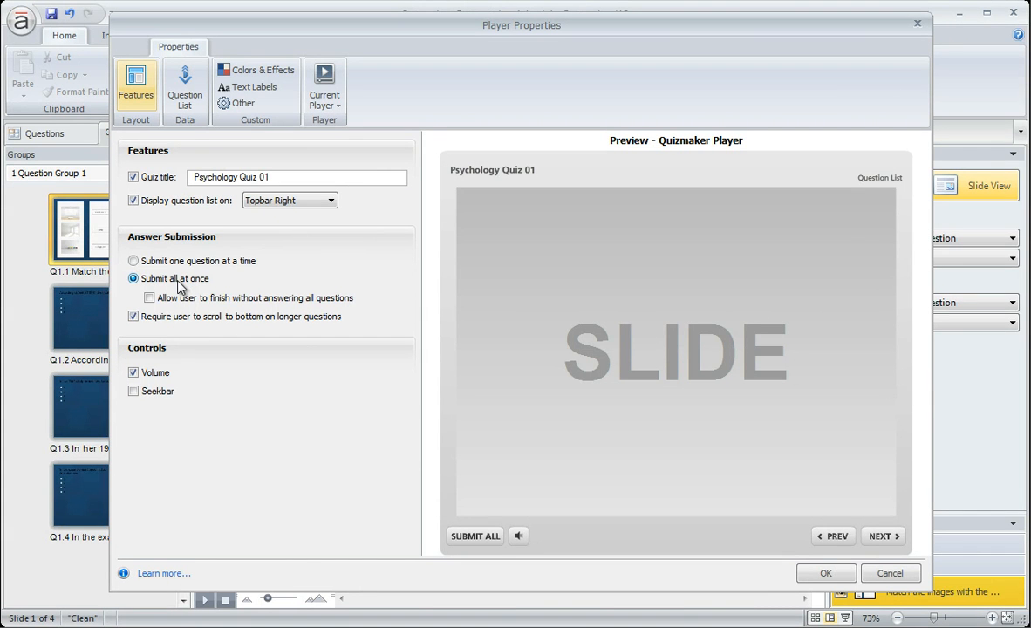
left_click(167, 261)
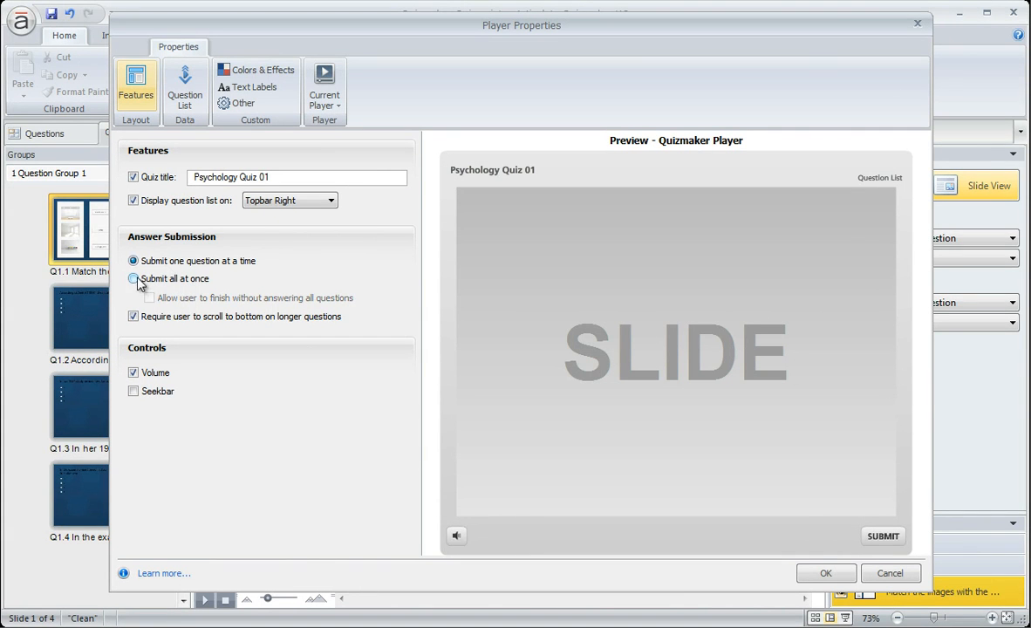
left_click(155, 279)
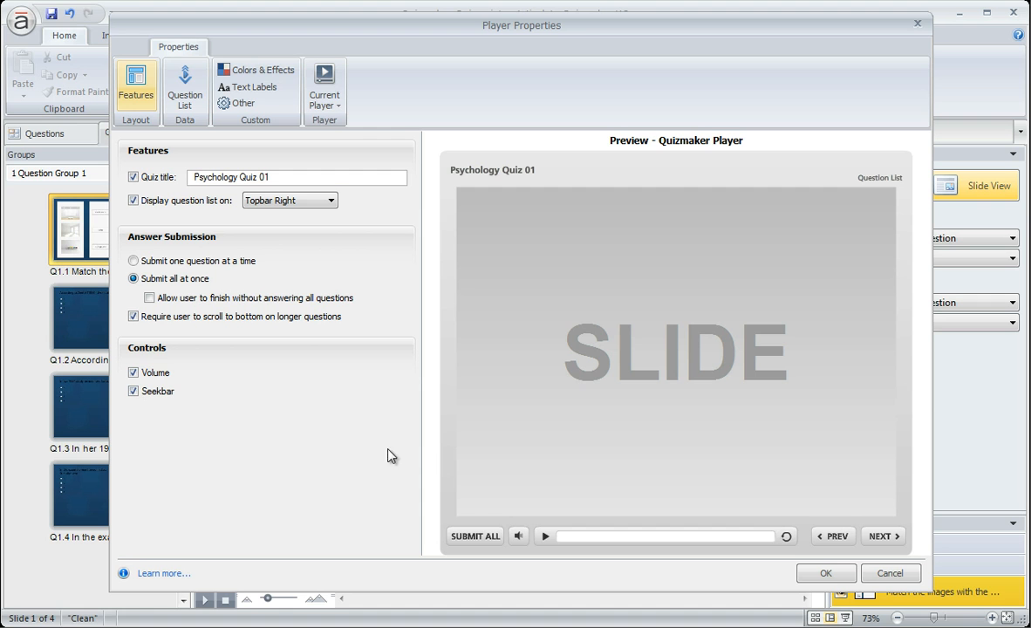
left_click(133, 261)
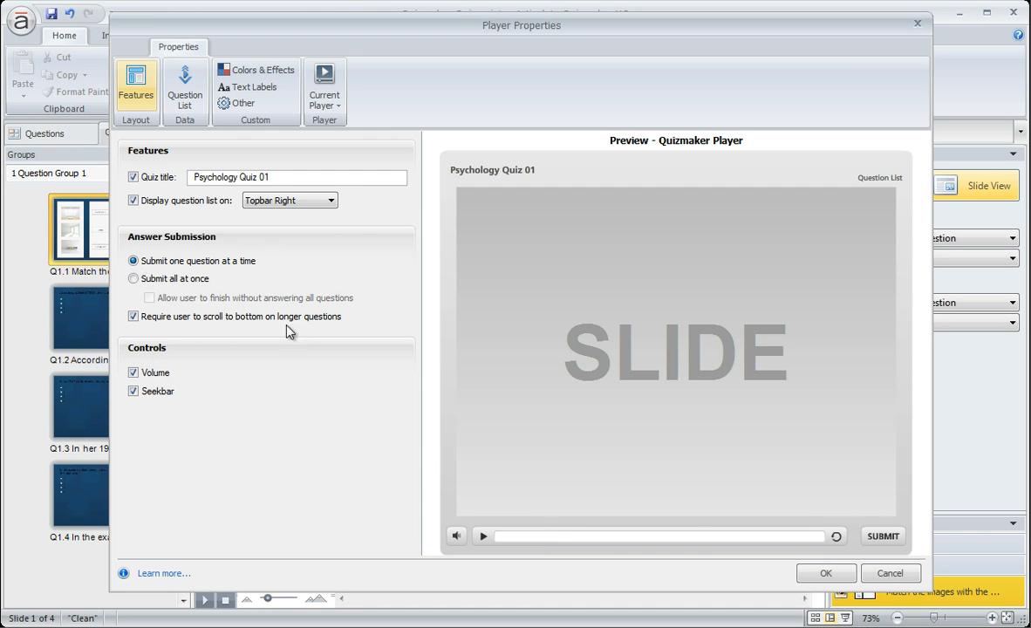
left_click(133, 279)
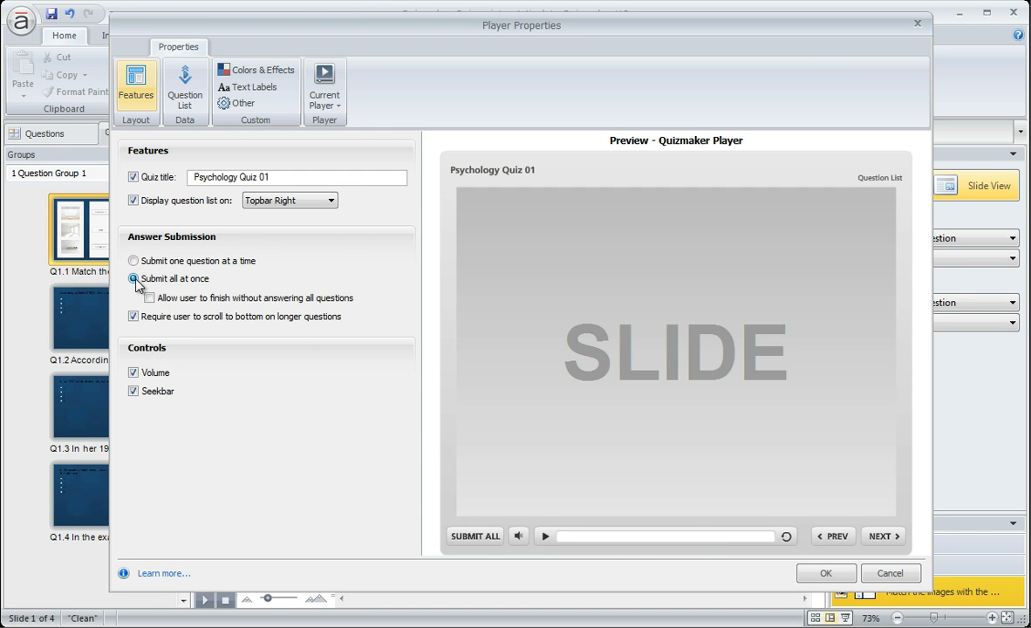
left_click(134, 261)
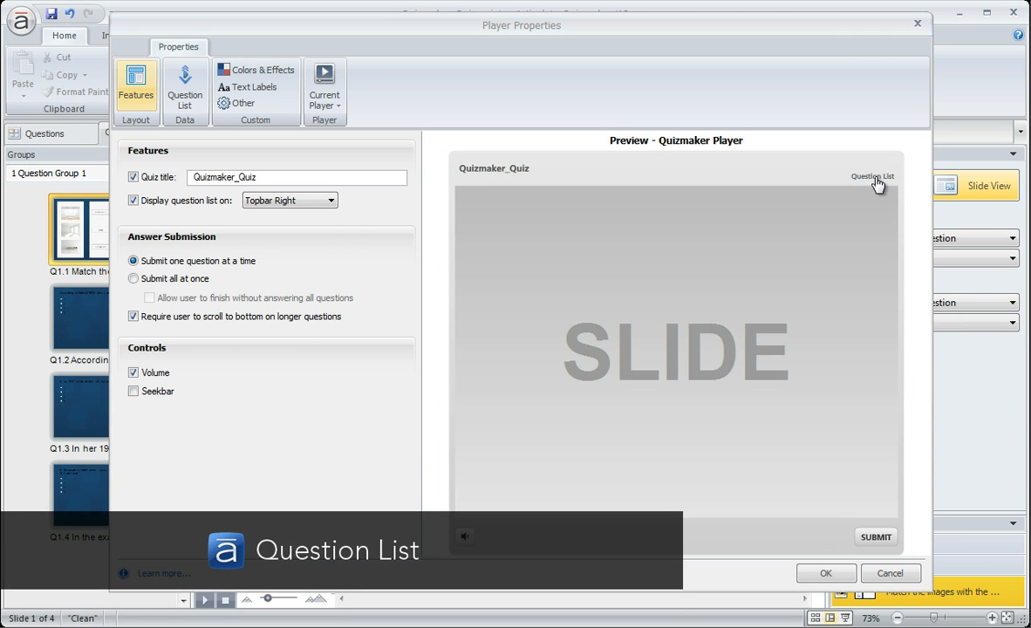
Switch the question list display to Topbar Left and back to Topbar Right
left_click(877, 180)
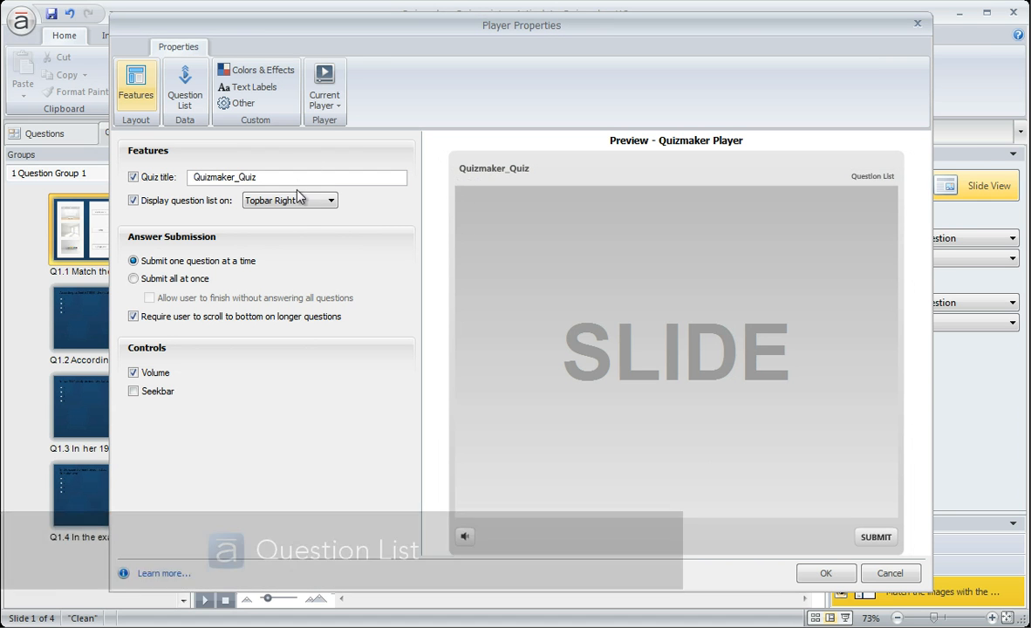
left_click(286, 201)
left_click(290, 226)
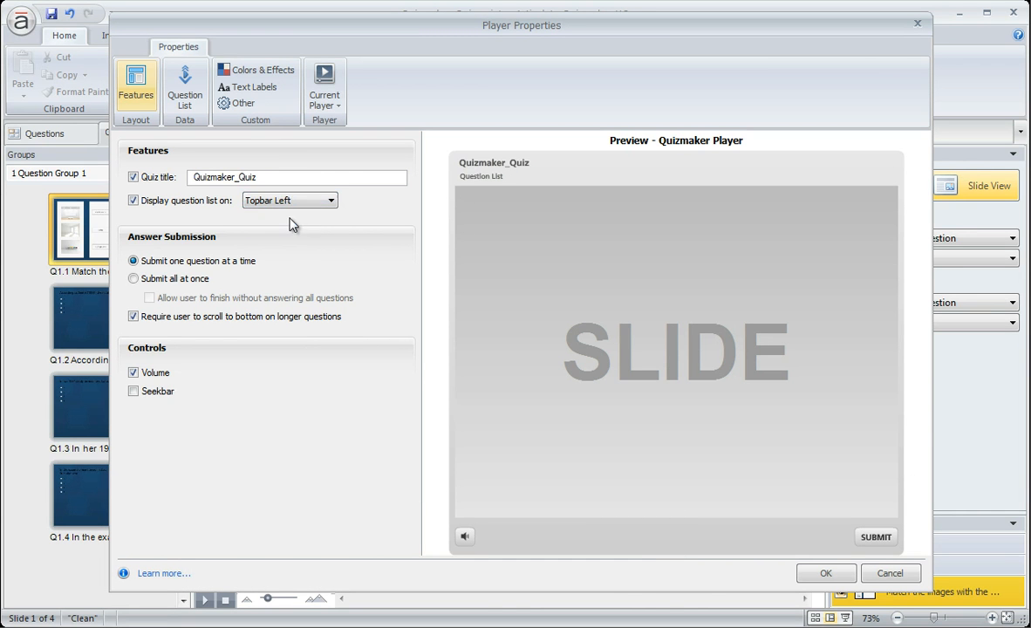
left_click(291, 201)
left_click(291, 216)
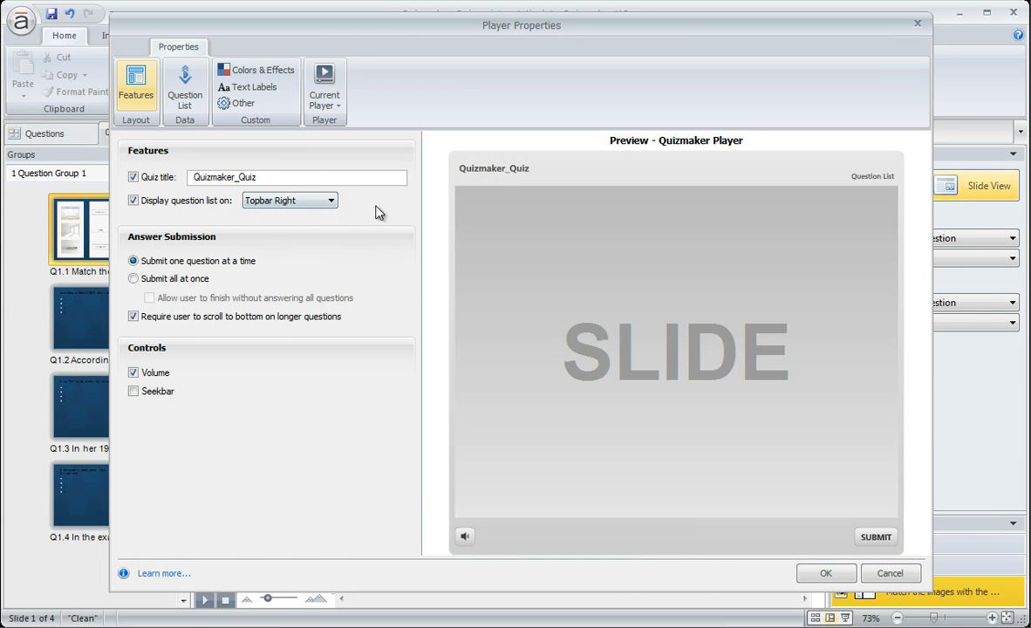
Open the question list settings and select the first question, Q1.1
left_click(185, 87)
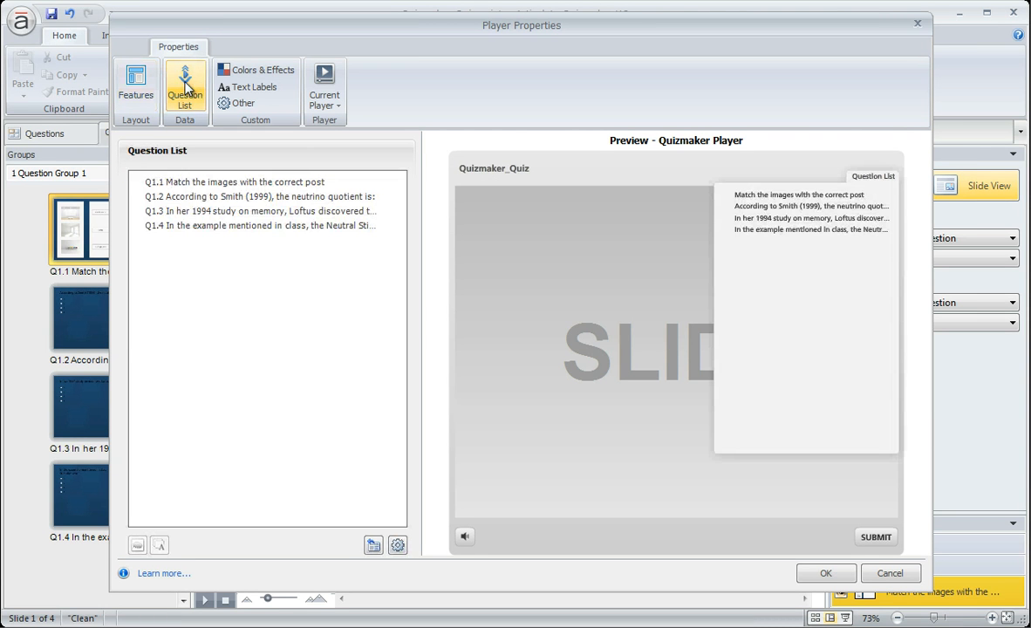
left_click(194, 187)
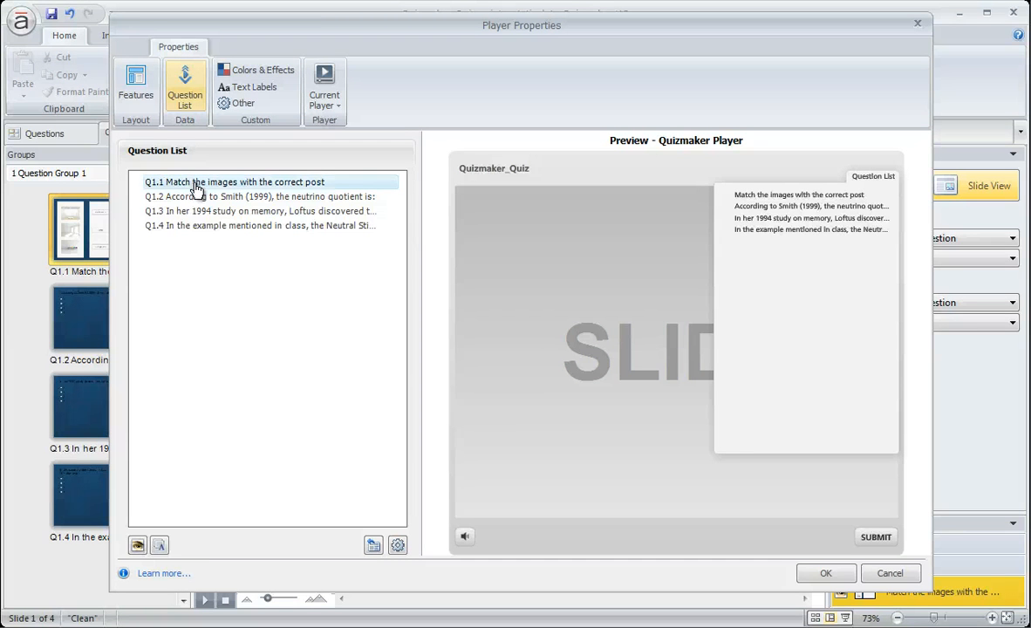
left_click(203, 186)
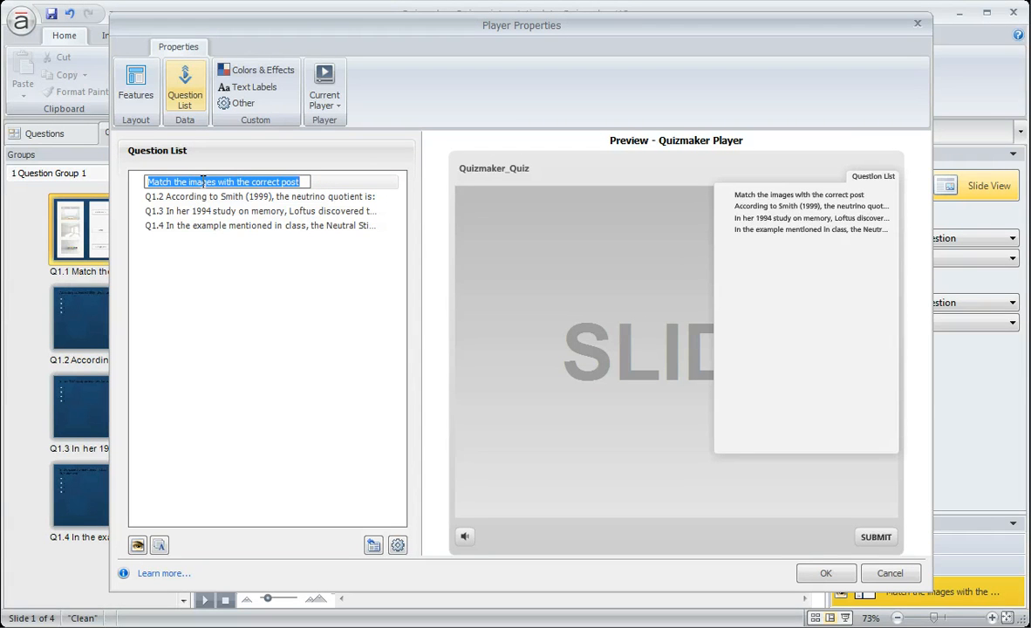
left_click(208, 314)
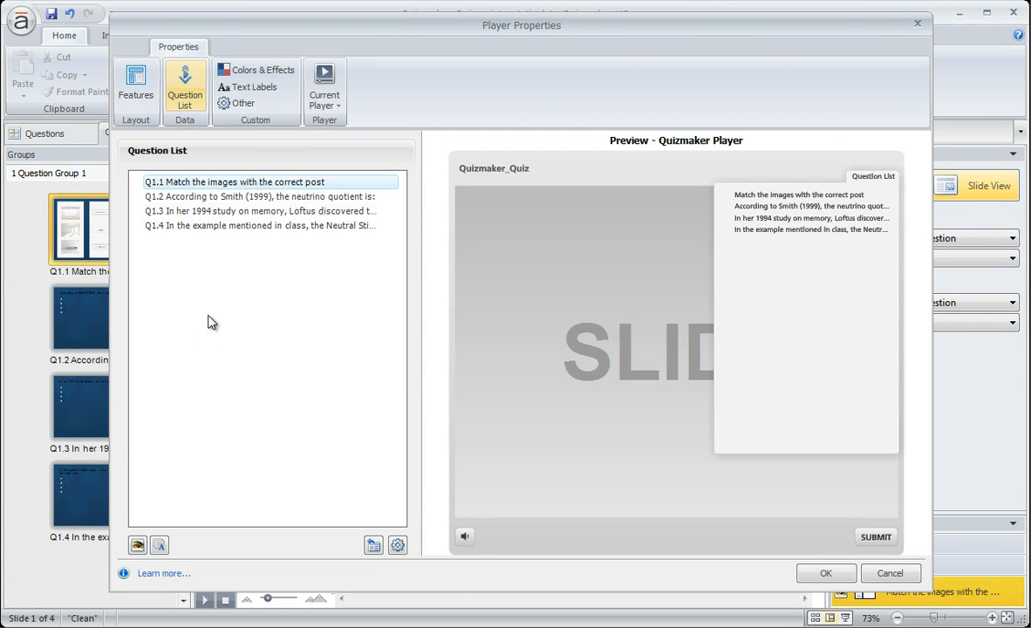
left_click(160, 546)
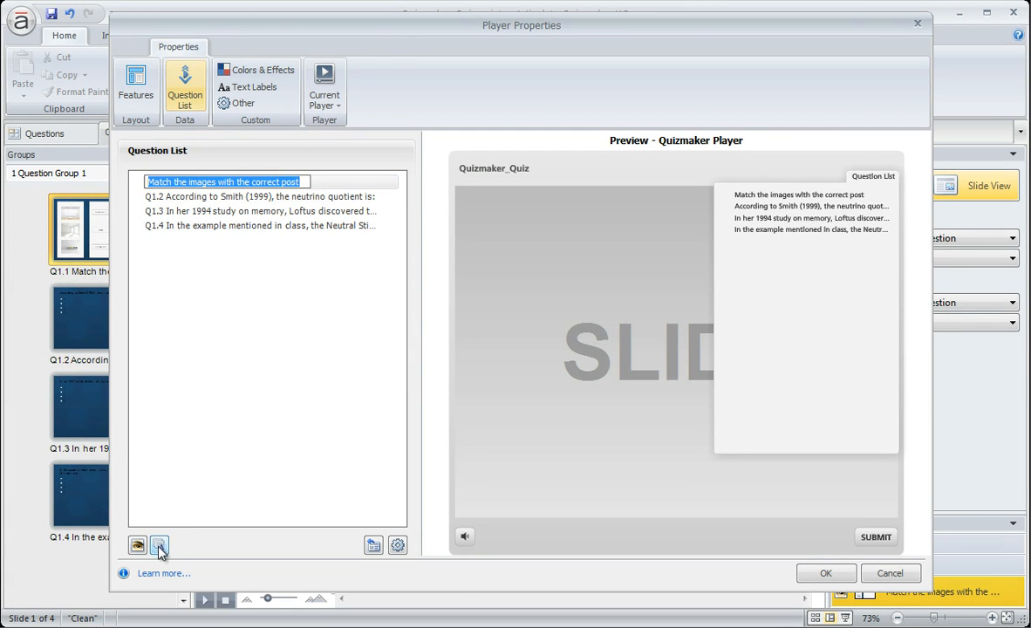
left_click(203, 462)
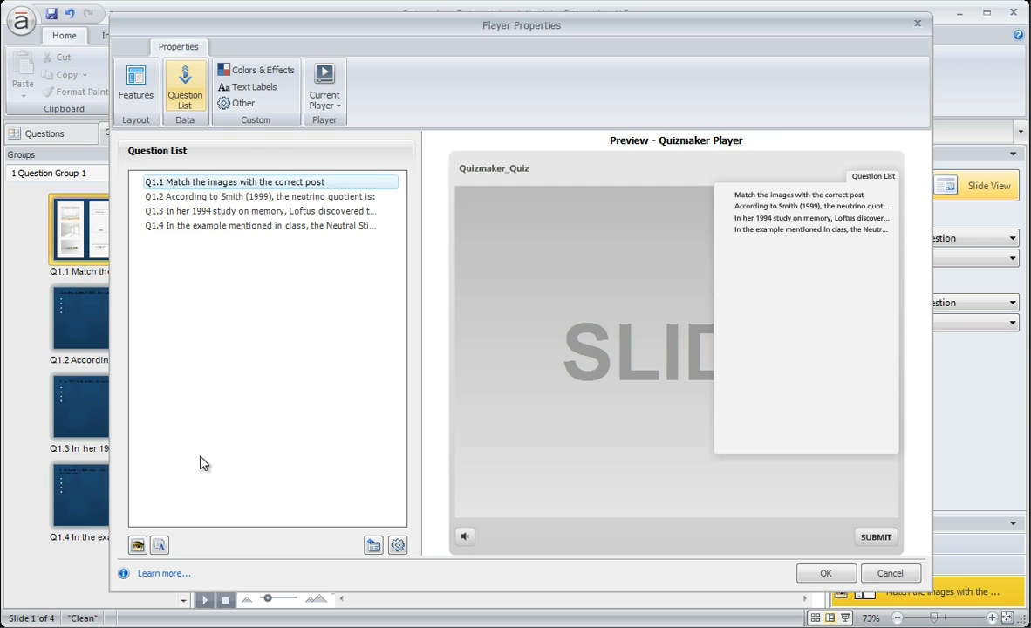
Rename the first two entries in the question list as "Question 01" and "Question 02"
left_click(203, 180)
type("Question 01")
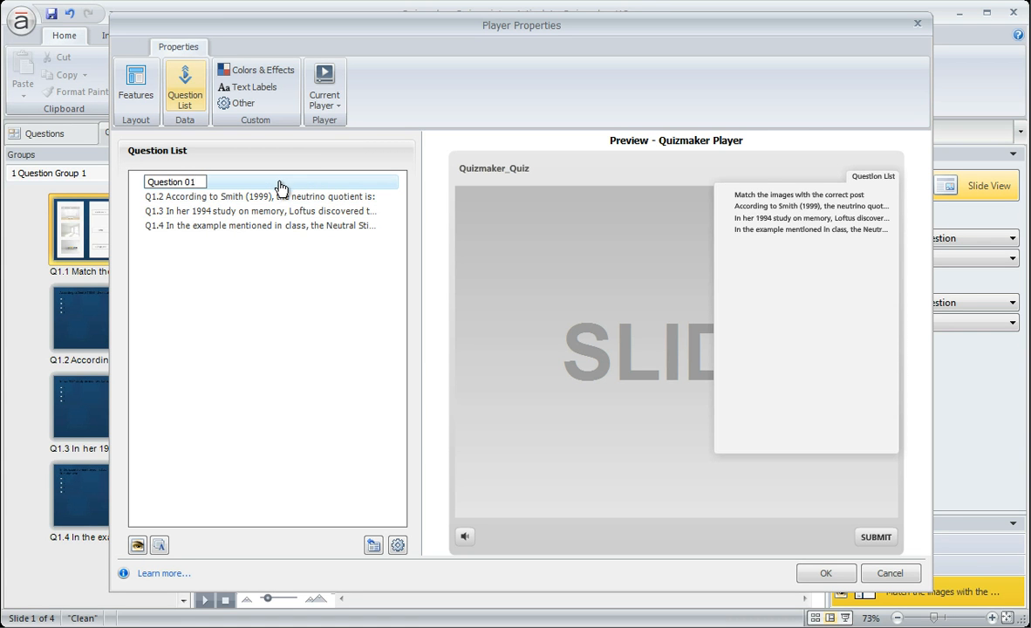
left_click(279, 197)
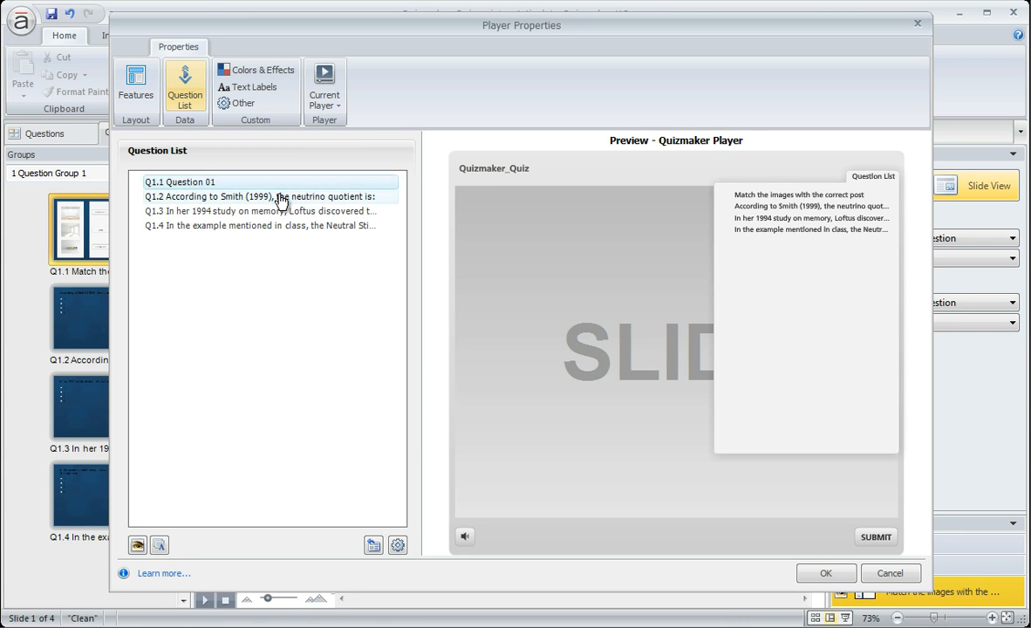
left_click(285, 199)
type("Question 02")
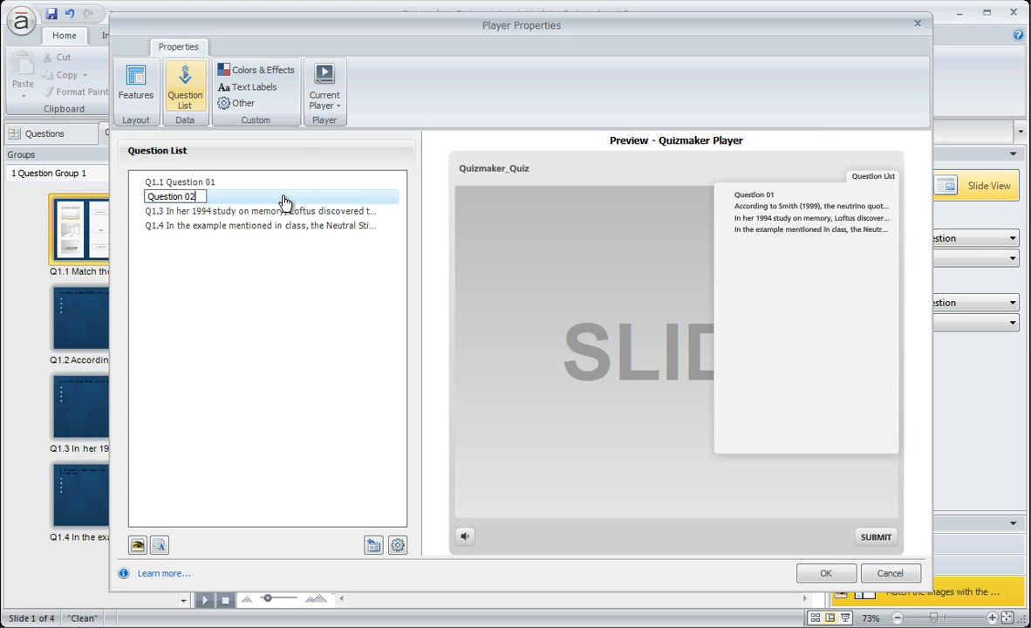
key("Return")
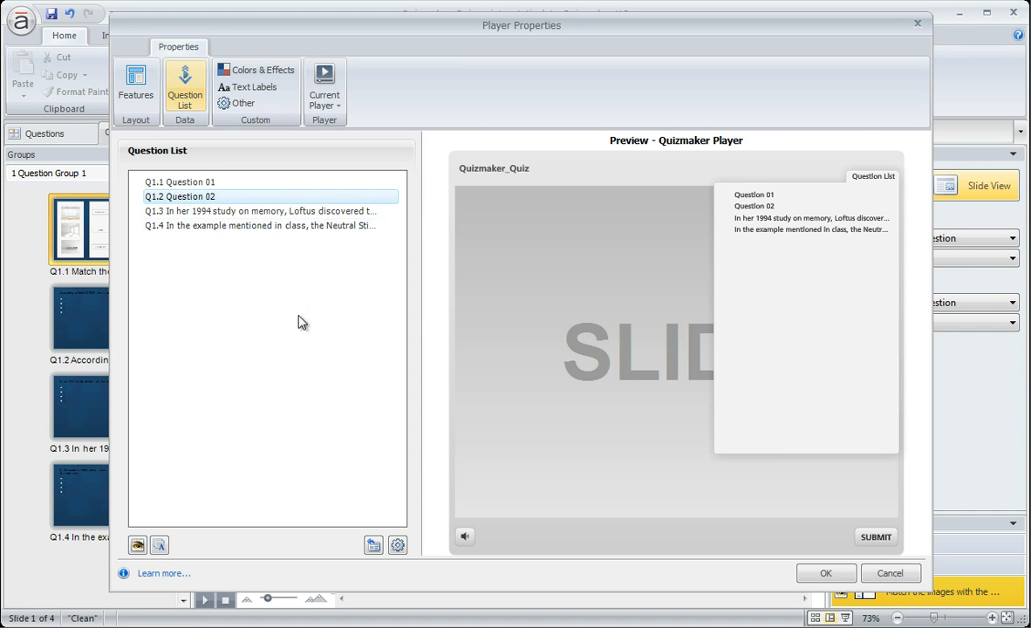
Reset the question list to the quiz's original question titles
left_click(372, 546)
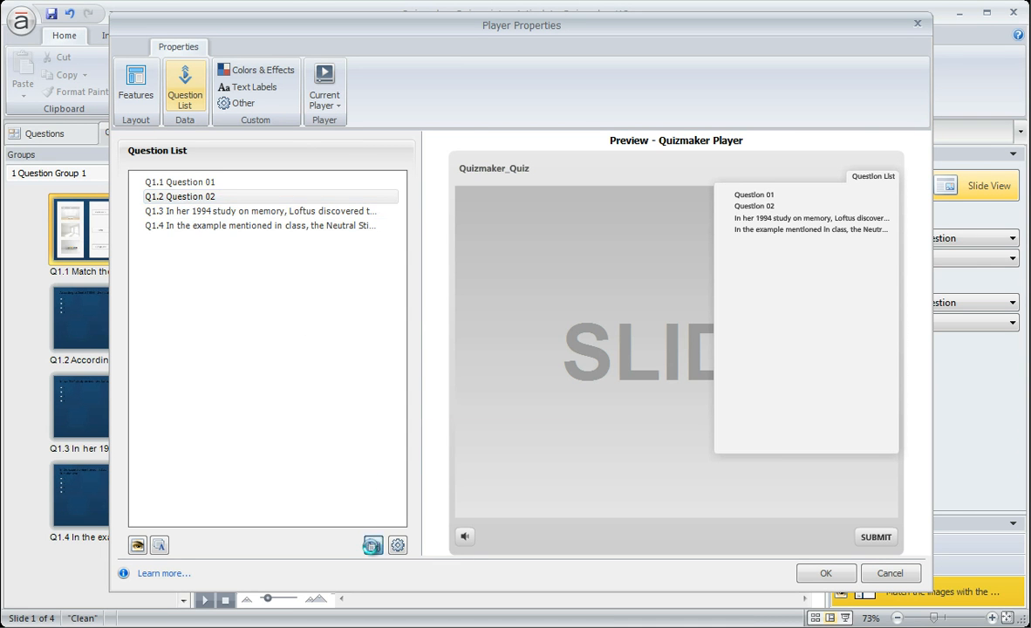
left_click(579, 393)
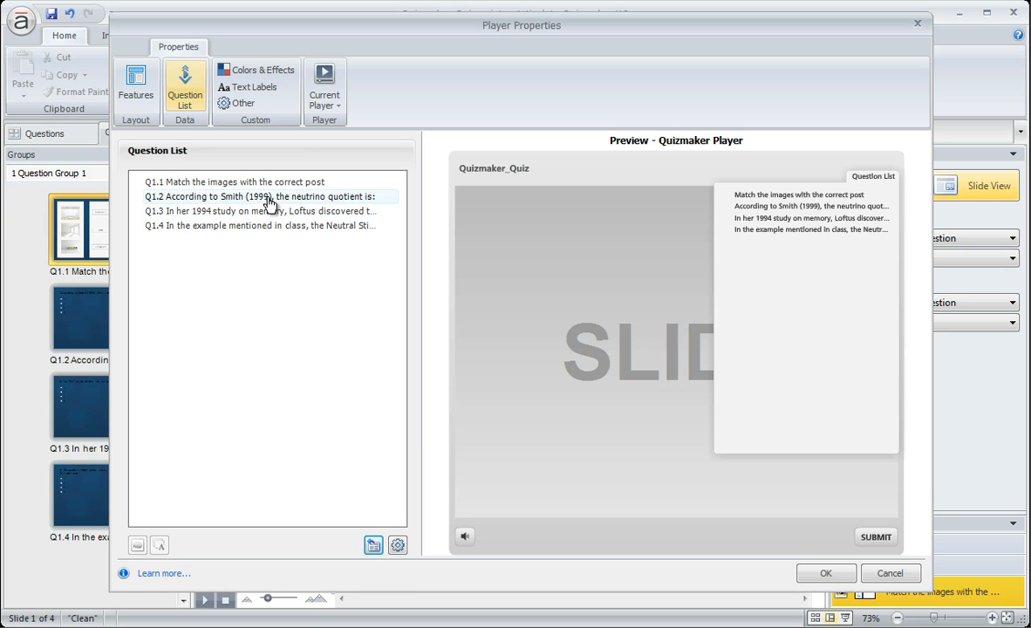
Remove question Q1.2 from the question list and restore it
left_click(268, 200)
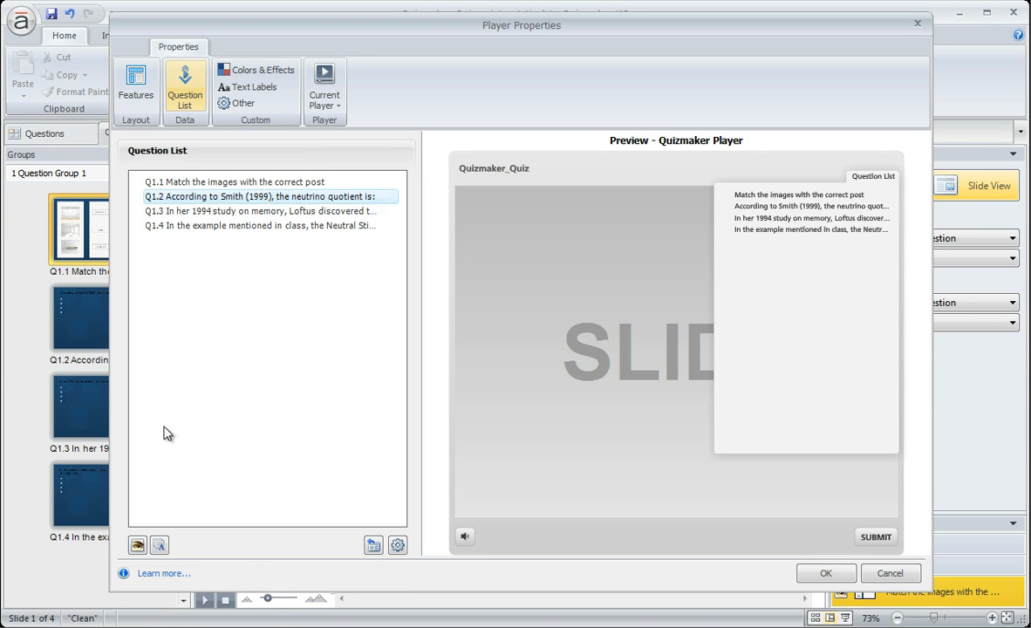
left_click(137, 547)
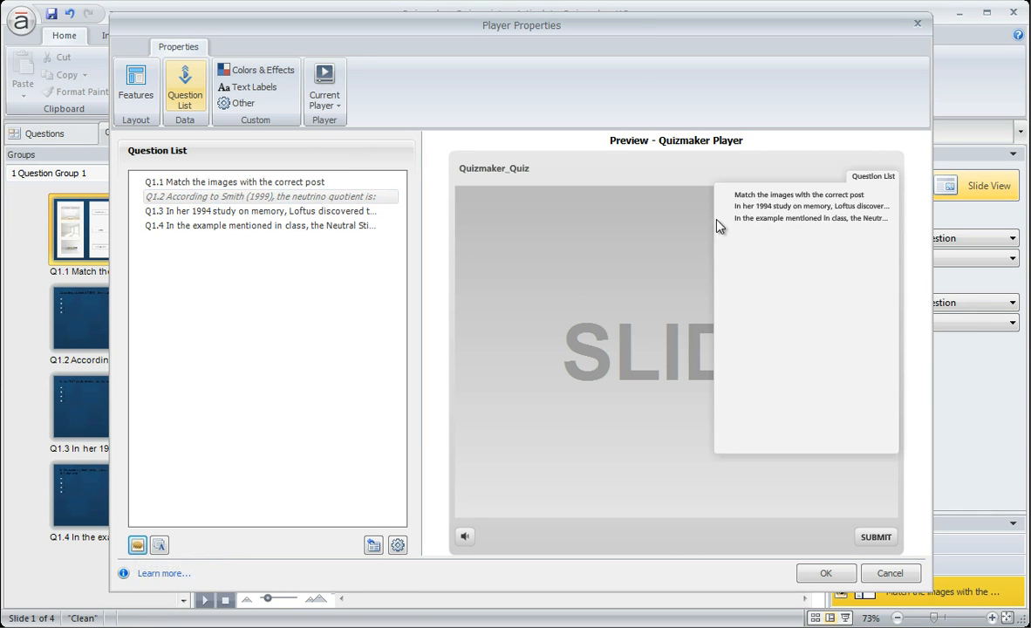
left_click(137, 547)
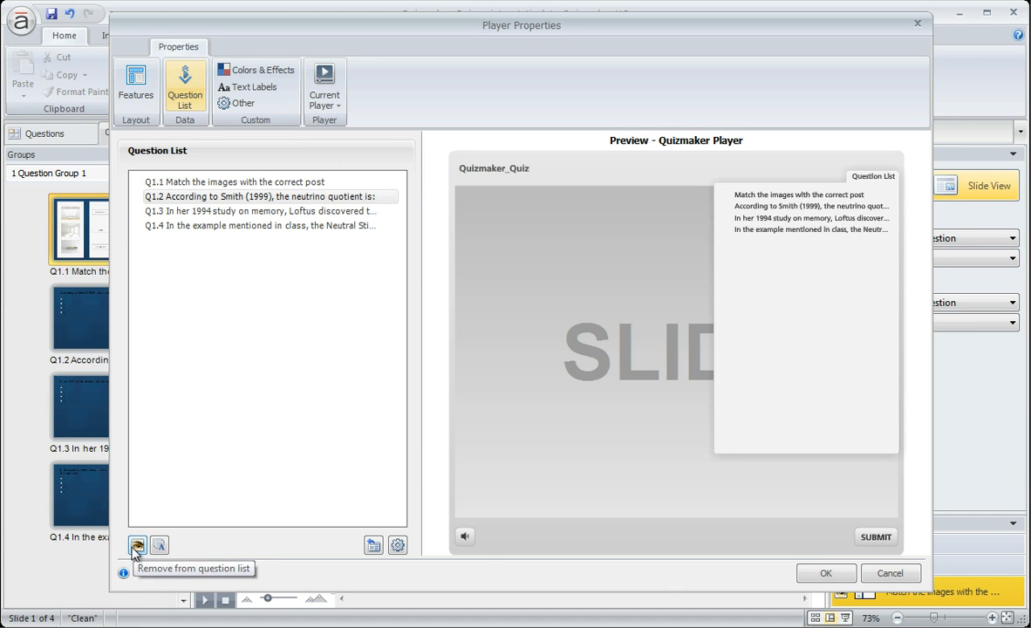
Open the additional question list options and set the navigation restriction to Locked
left_click(398, 546)
left_click_drag(472, 226, 259, 235)
left_click(296, 293)
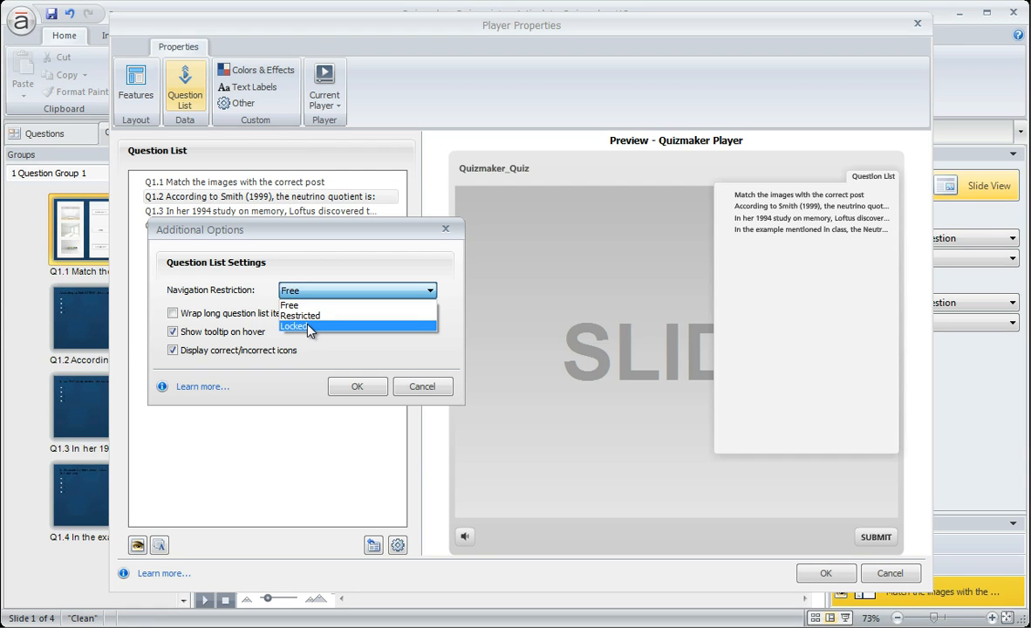
left_click(309, 329)
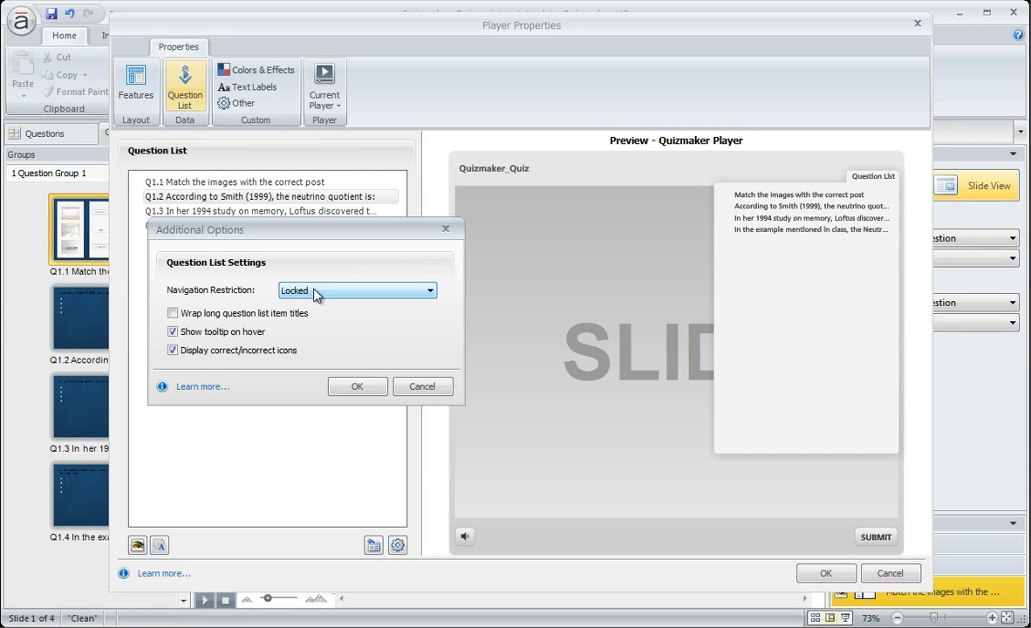
Try the Restricted navigation option, set the navigation restriction to Free, and enable wrapping of long question list item titles
left_click(316, 295)
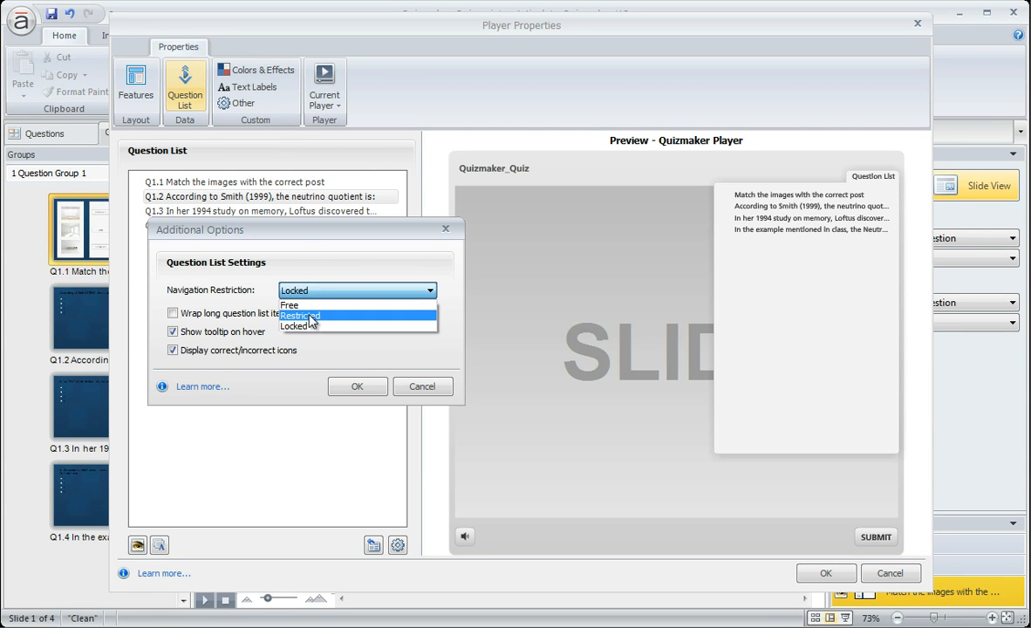
left_click(309, 316)
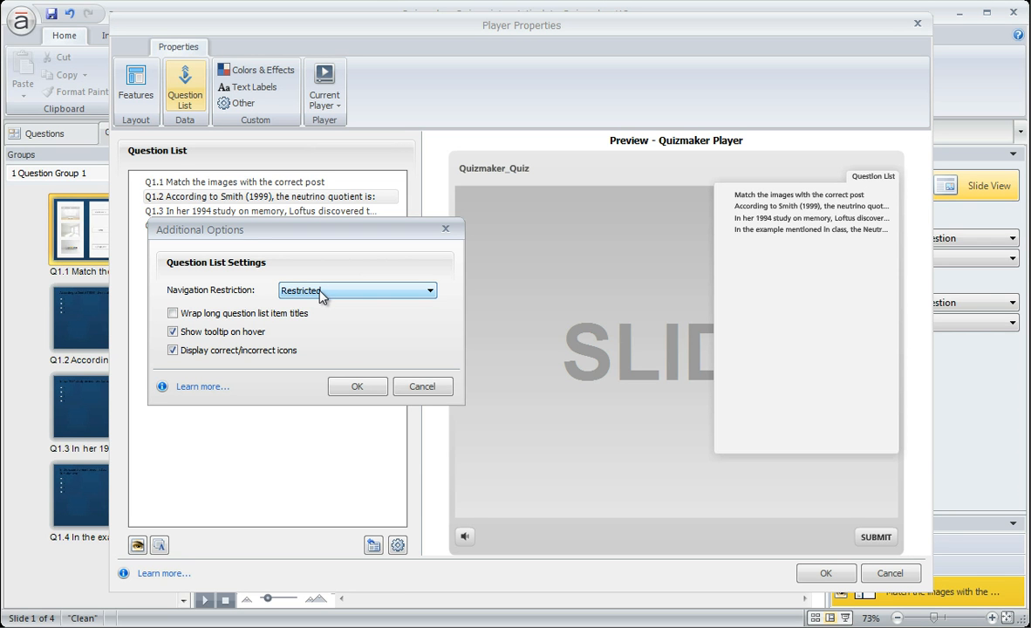
left_click(321, 296)
left_click(316, 303)
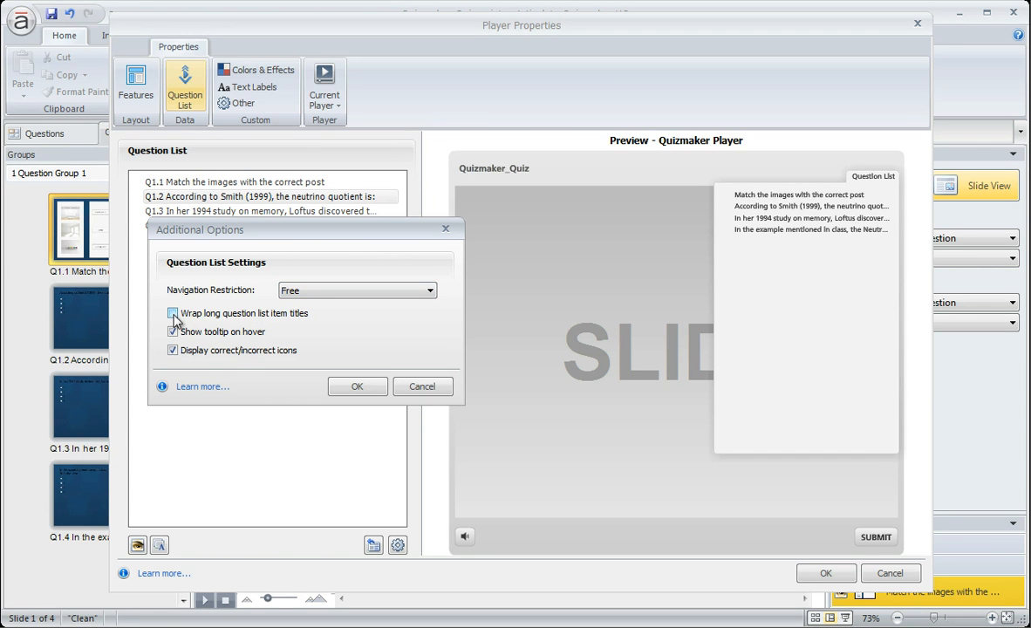
left_click(359, 386)
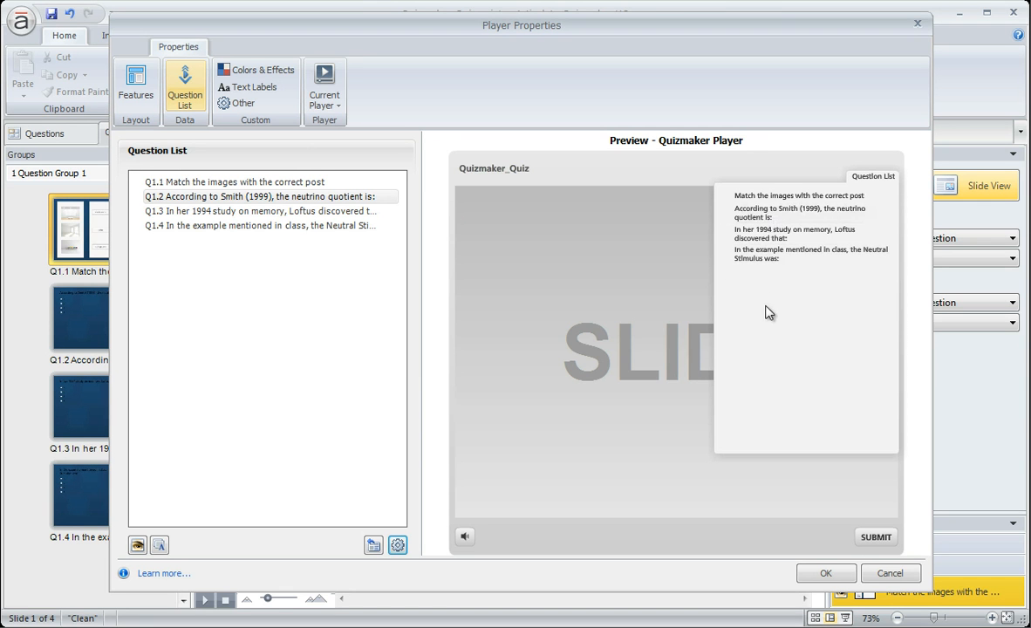
Reopen the additional question list options and turn off wrapping of long question list item titles
left_click(398, 544)
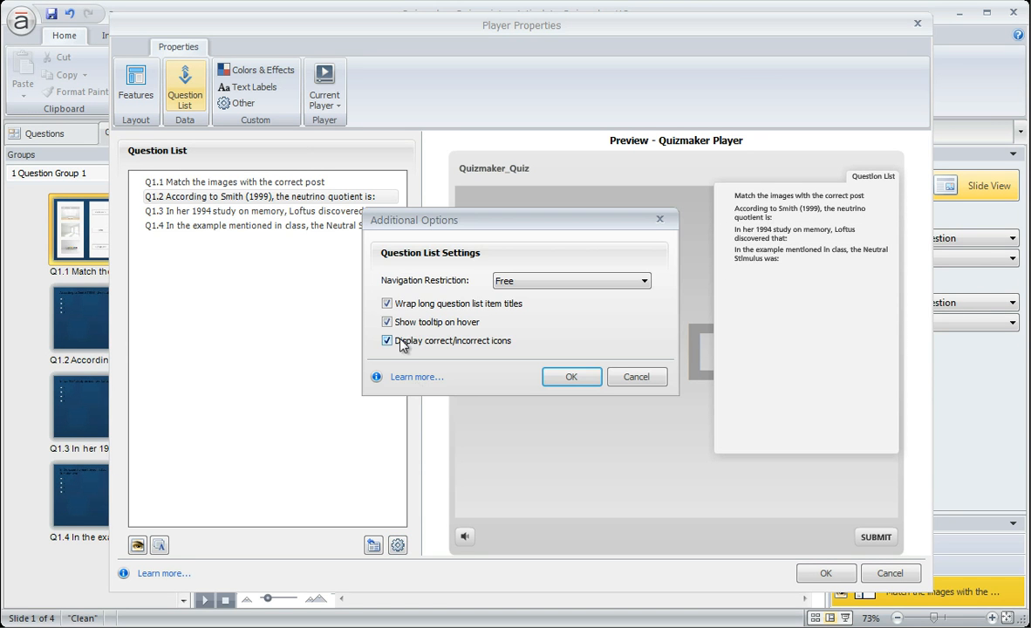
left_click(387, 306)
left_click(578, 382)
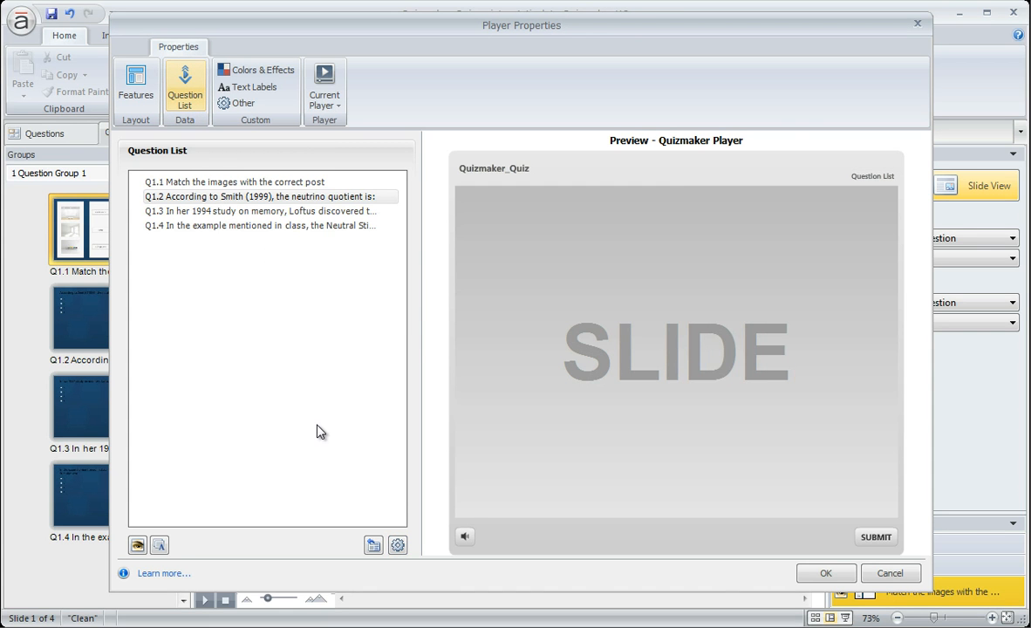
Open the player's color settings and apply the built-in Dark Blue color scheme
left_click(253, 70)
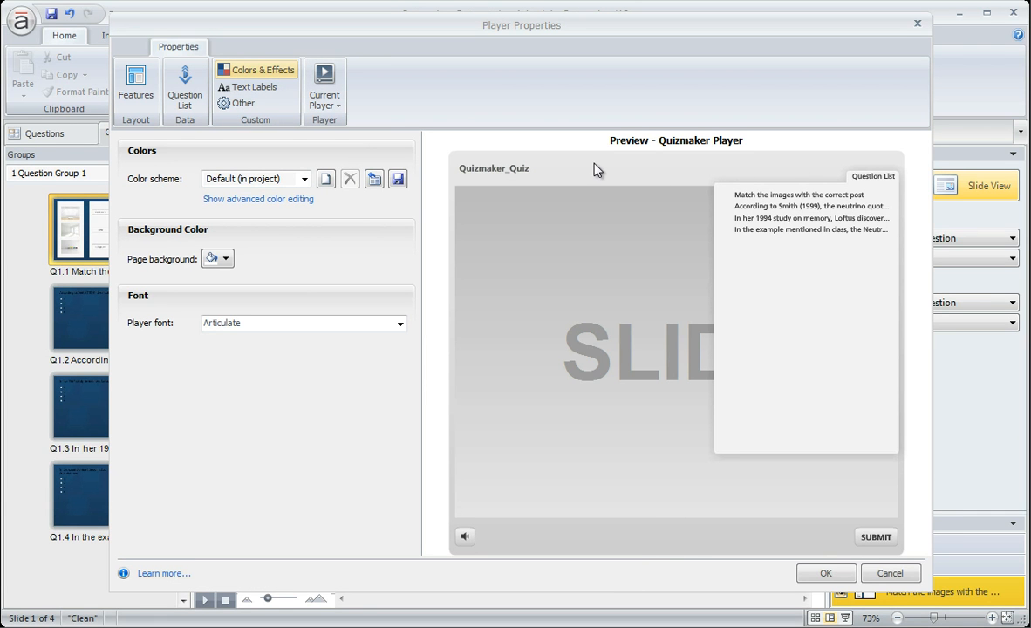
left_click(305, 180)
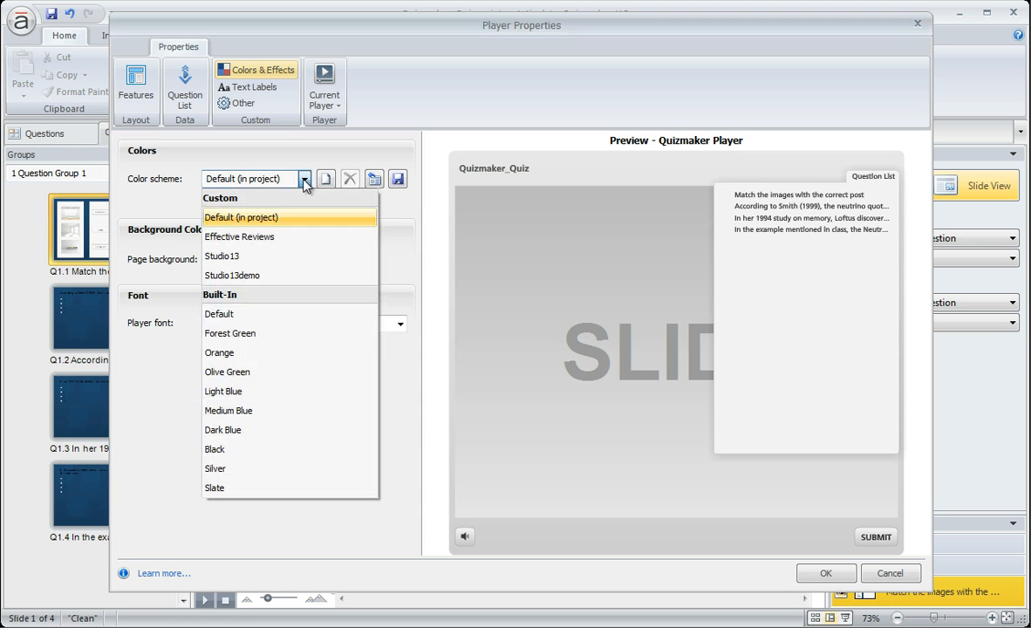
left_click(241, 438)
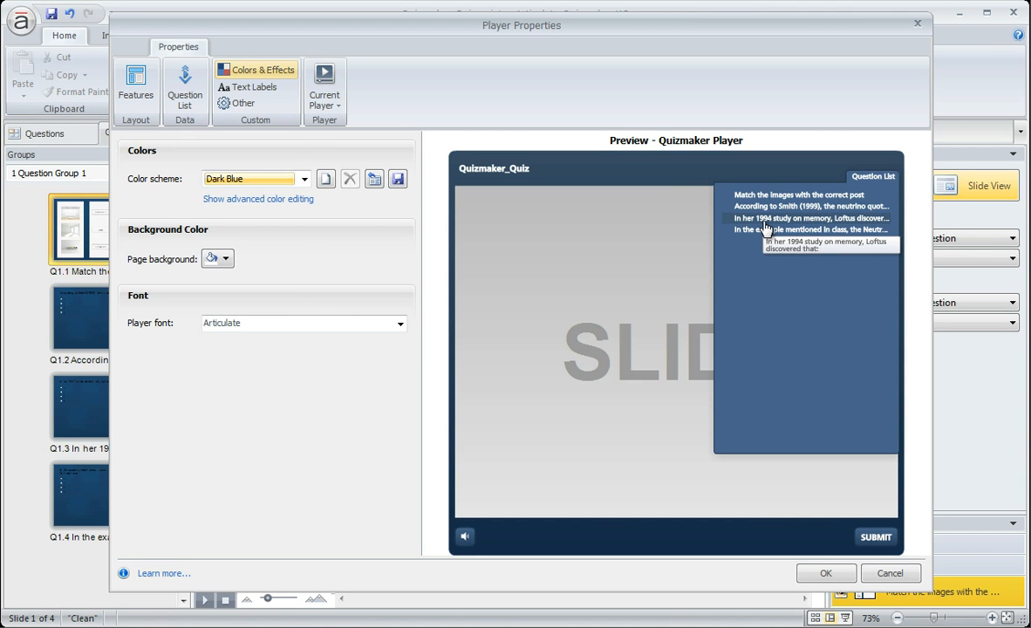
left_click(304, 179)
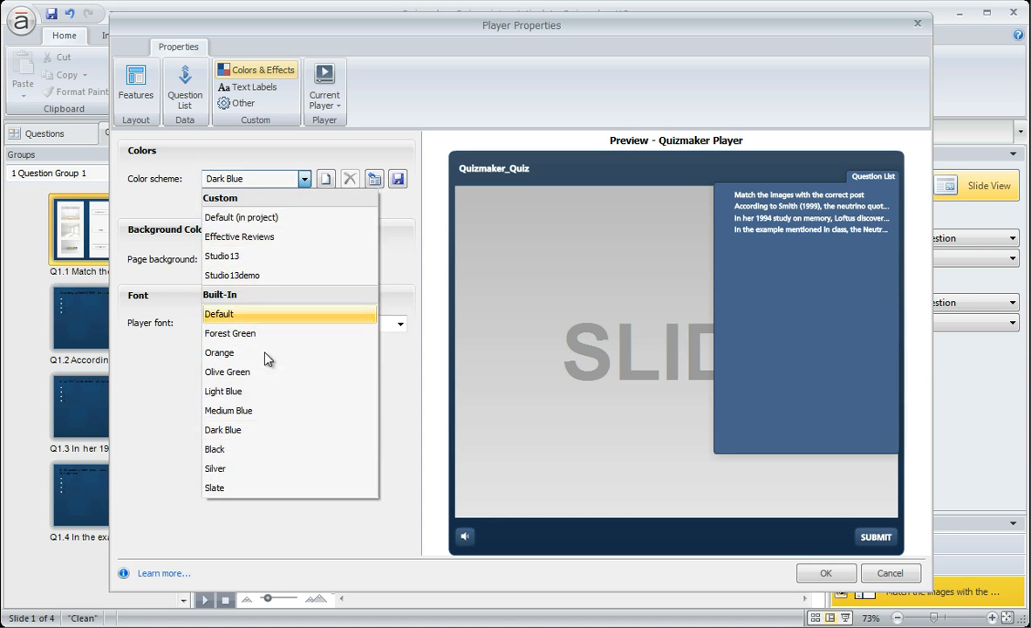
left_click(357, 150)
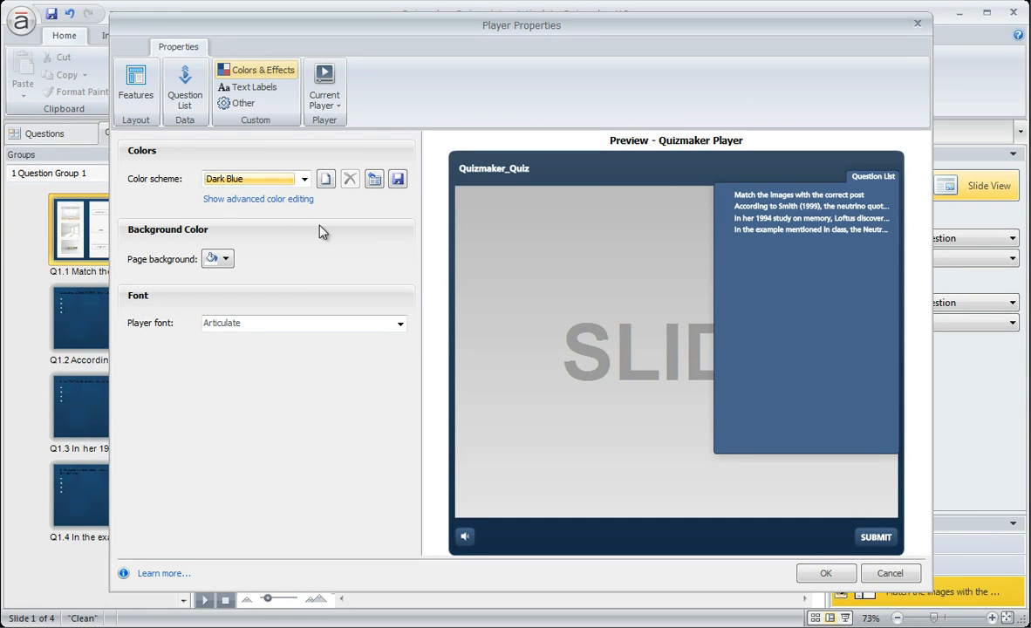
Show advanced color editing and examine which player elements can be recolored, such as Menu and Seek Control
left_click(243, 200)
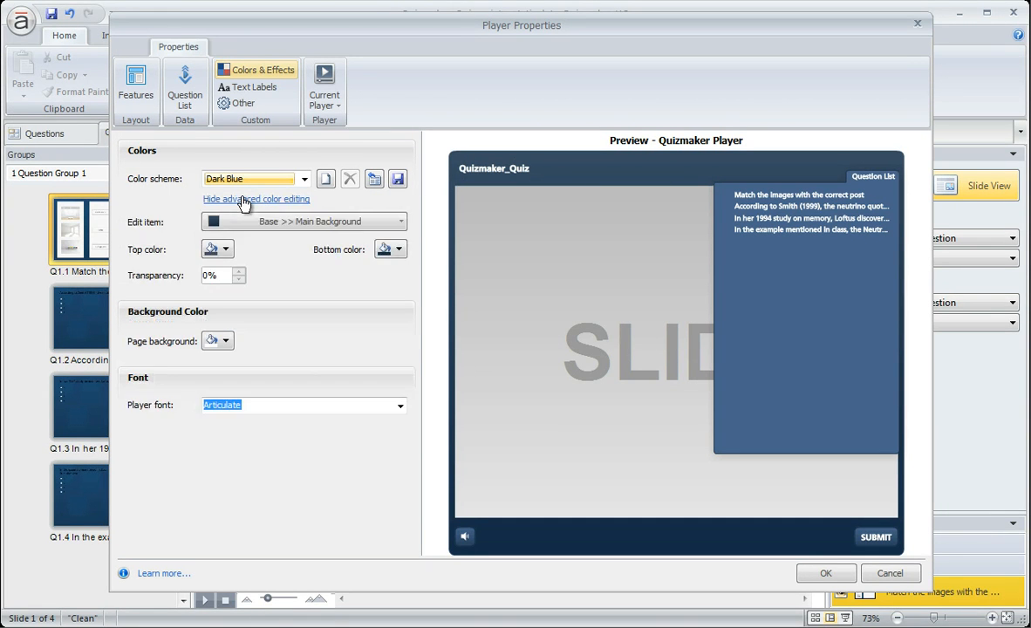
left_click(402, 223)
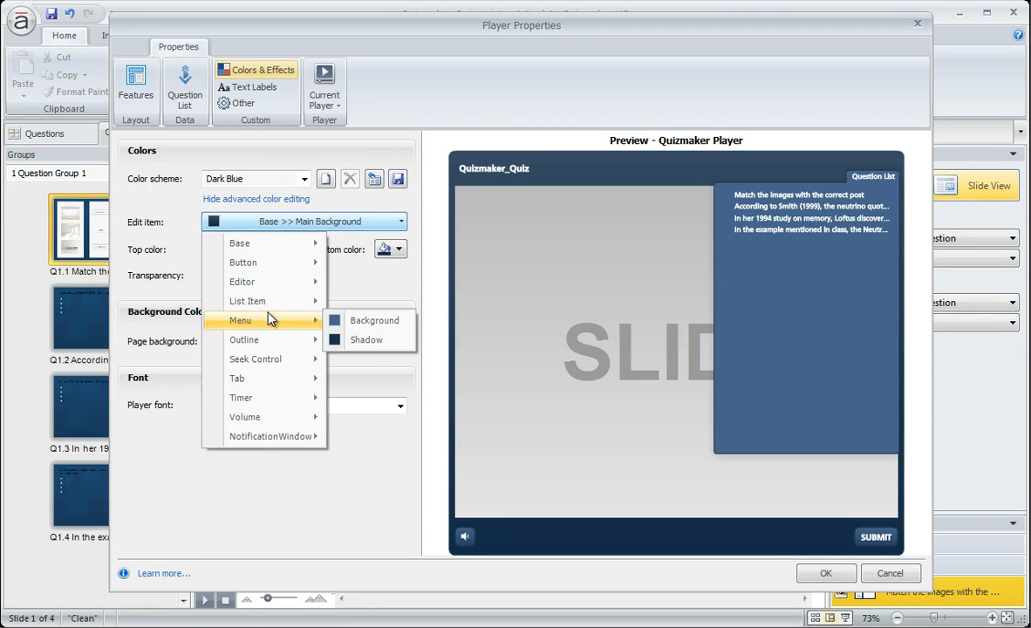
mouse_move(269, 341)
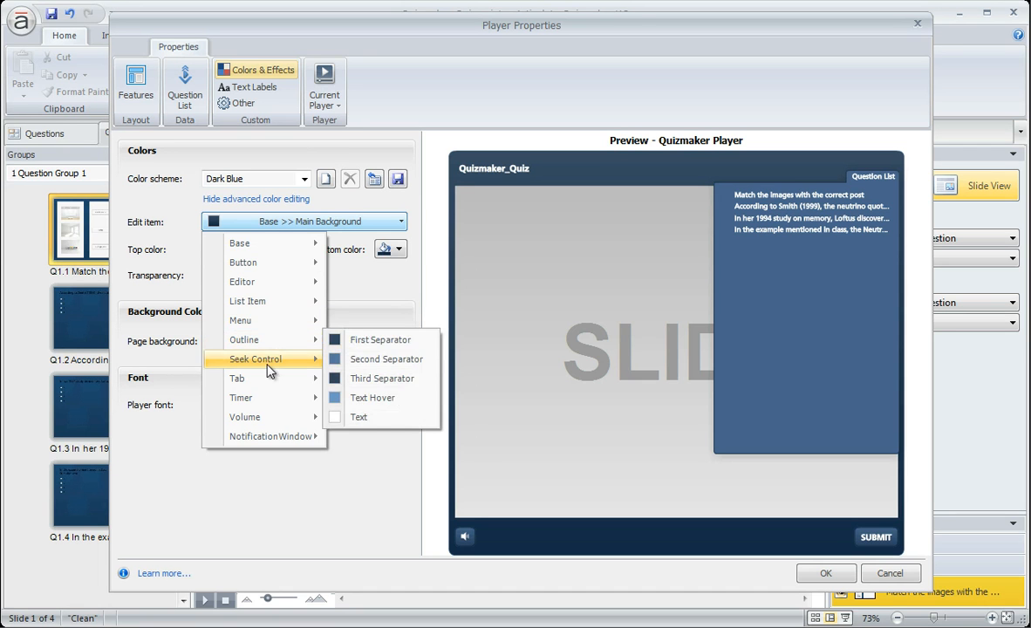
mouse_move(274, 251)
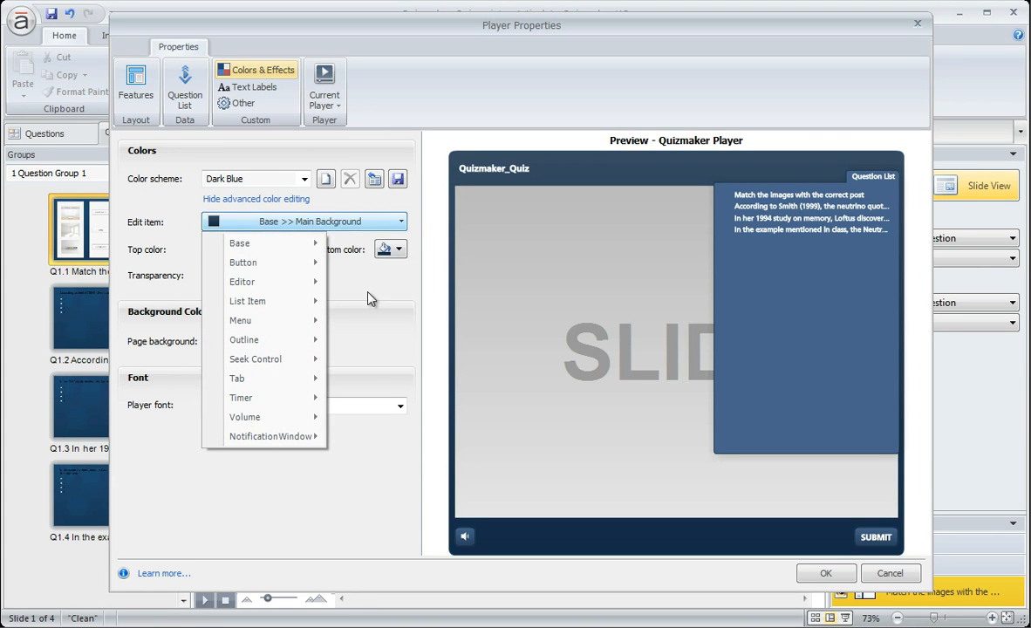
left_click(368, 291)
Set the top color of Base >> Main Background to the second custom color, a grayish slate blue
left_click(226, 251)
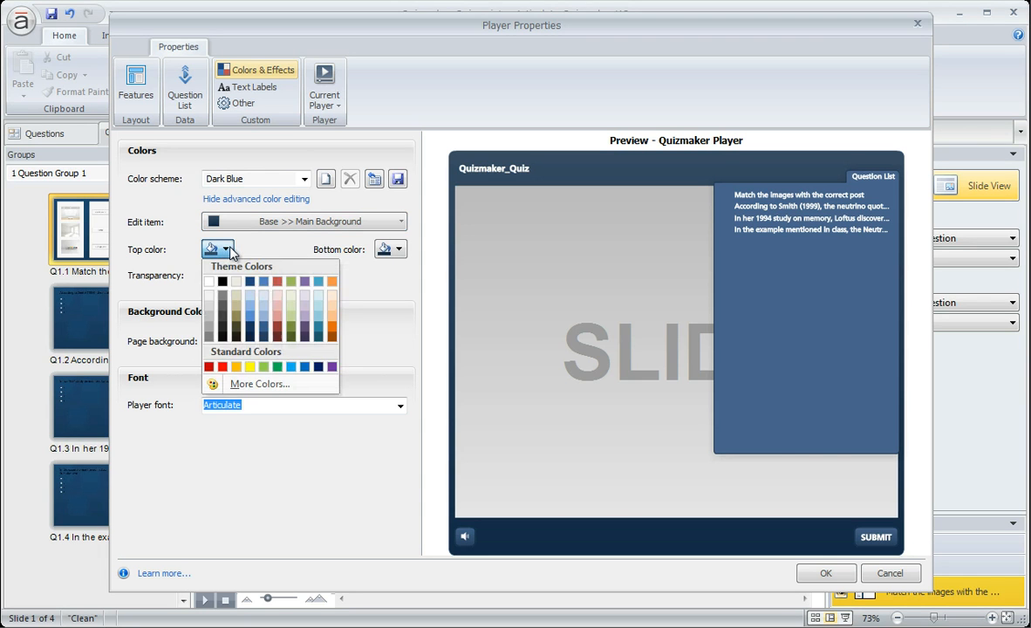
left_click(274, 386)
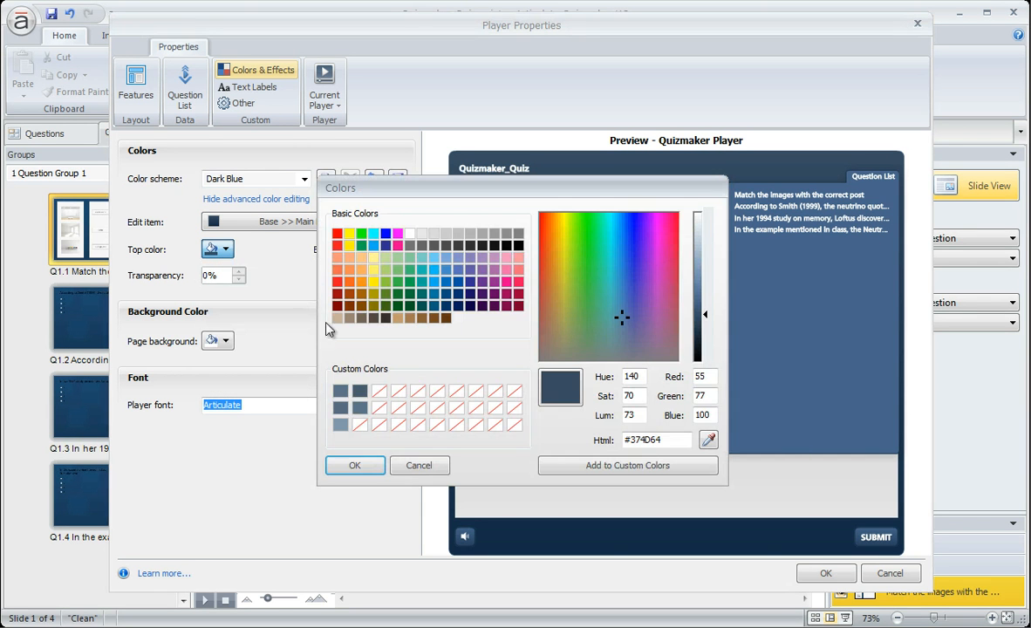
left_click(359, 392)
left_click(353, 465)
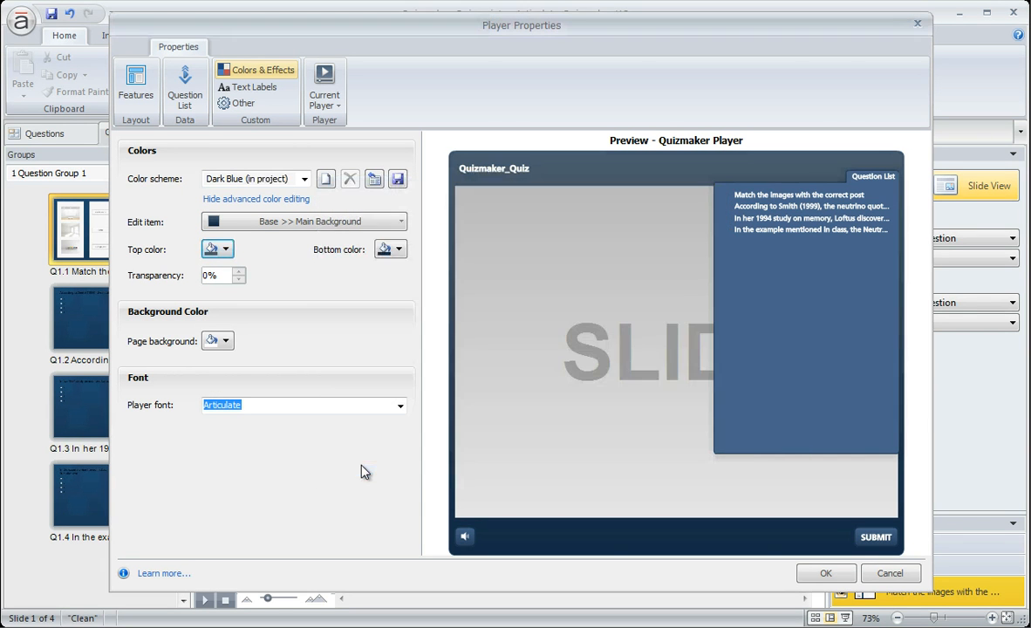
Set the bottom color of Base >> Main Background to a matching grayish slate blue from the custom colors
left_click(397, 251)
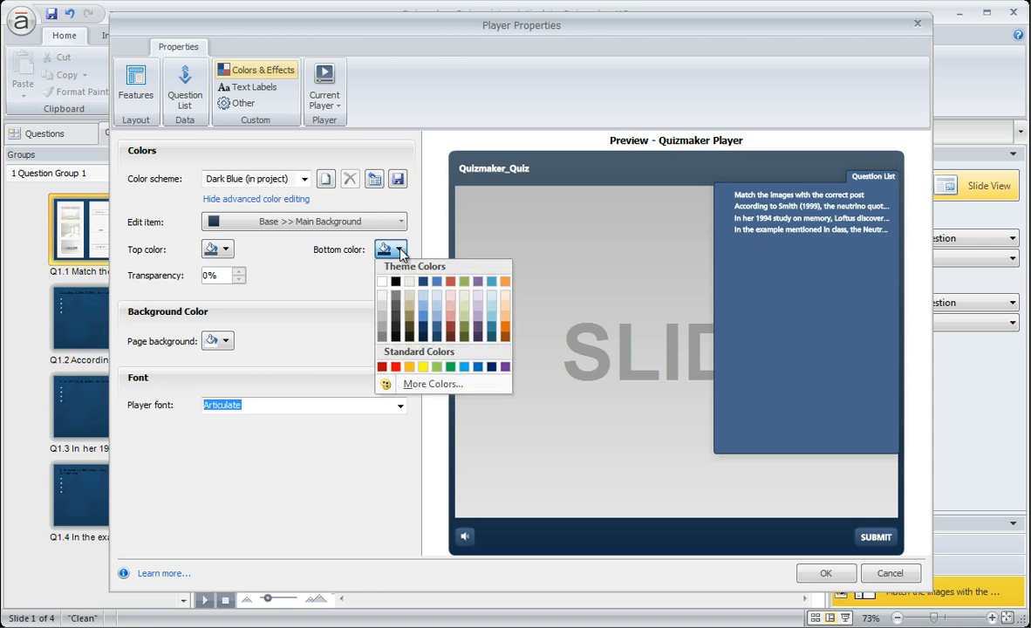
left_click(410, 383)
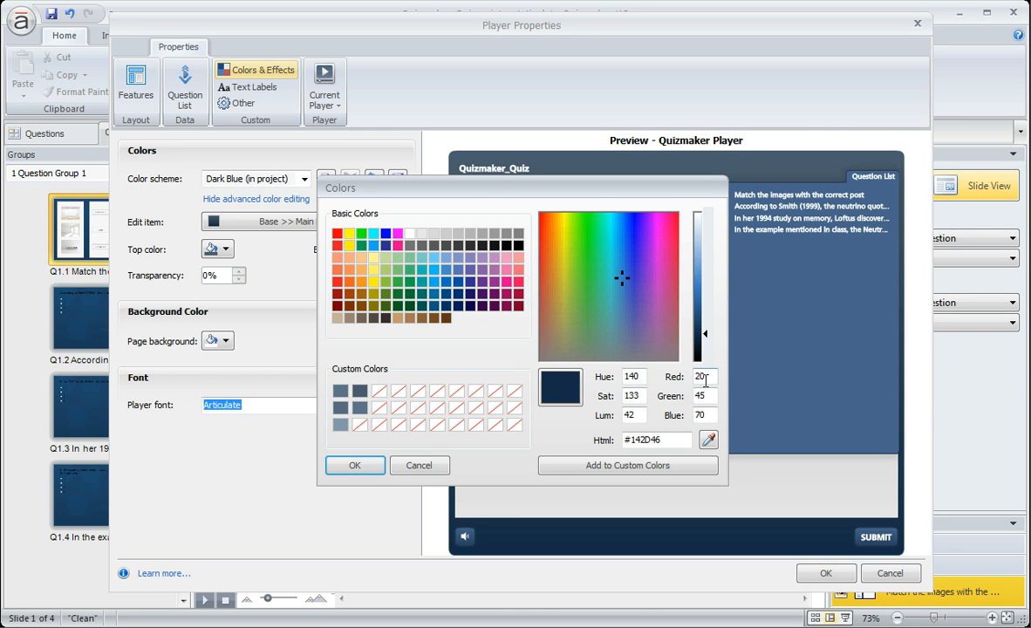
left_click_drag(593, 194, 541, 189)
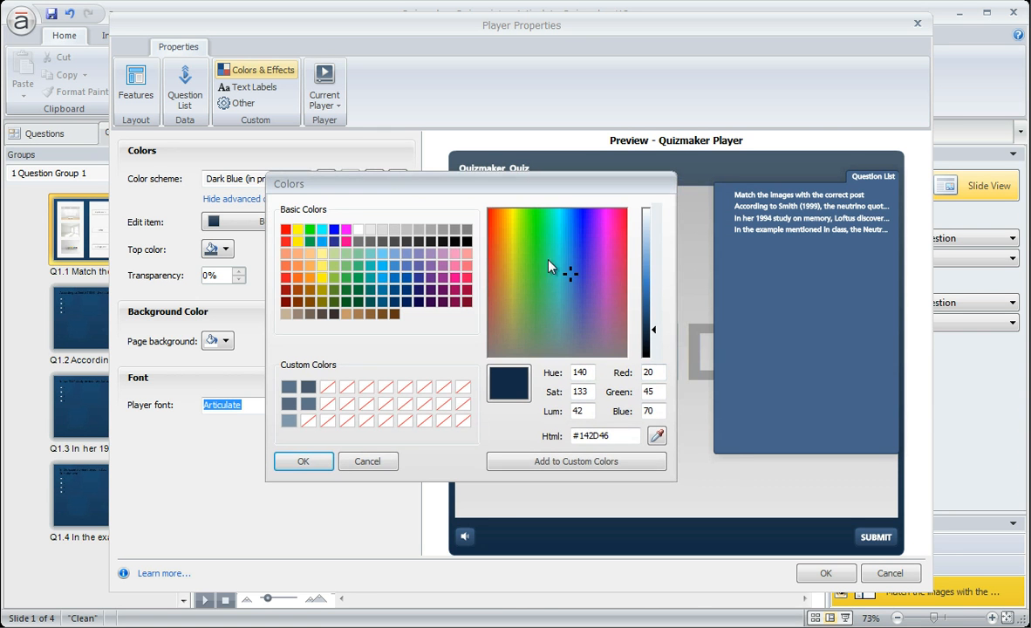
left_click(308, 389)
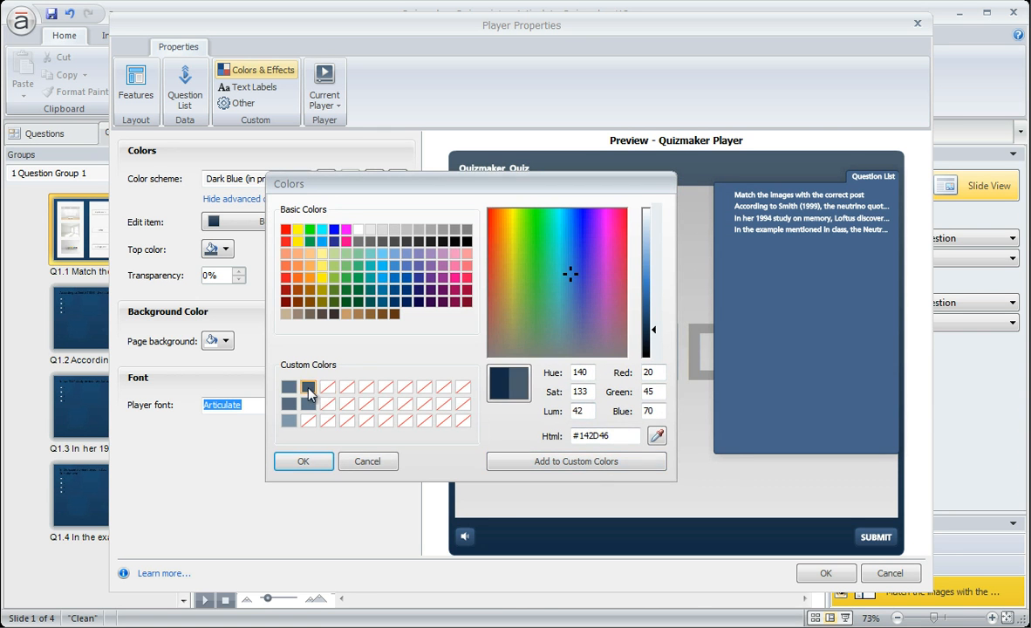
left_click(308, 403)
left_click(314, 461)
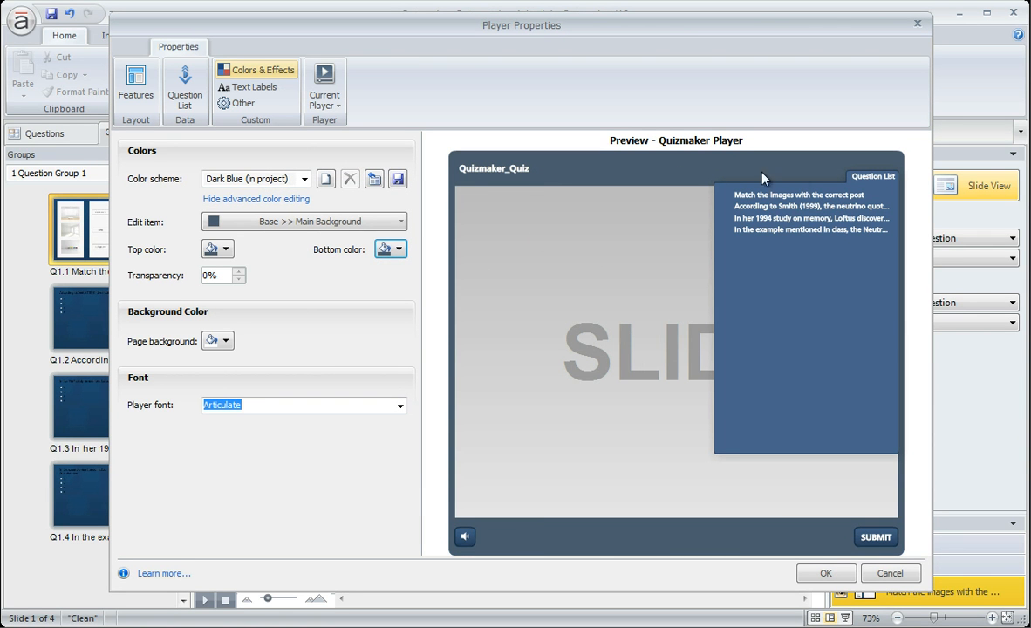
Look through the other editable color items, including Menu, and reset the modified Dark Blue scheme to its original colors
left_click(384, 225)
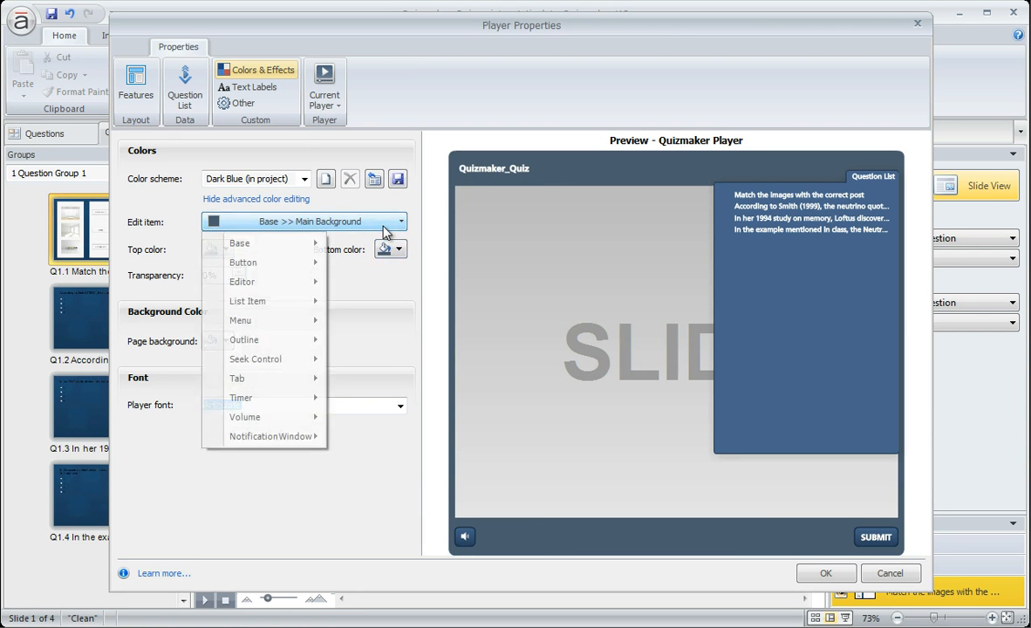
mouse_move(281, 322)
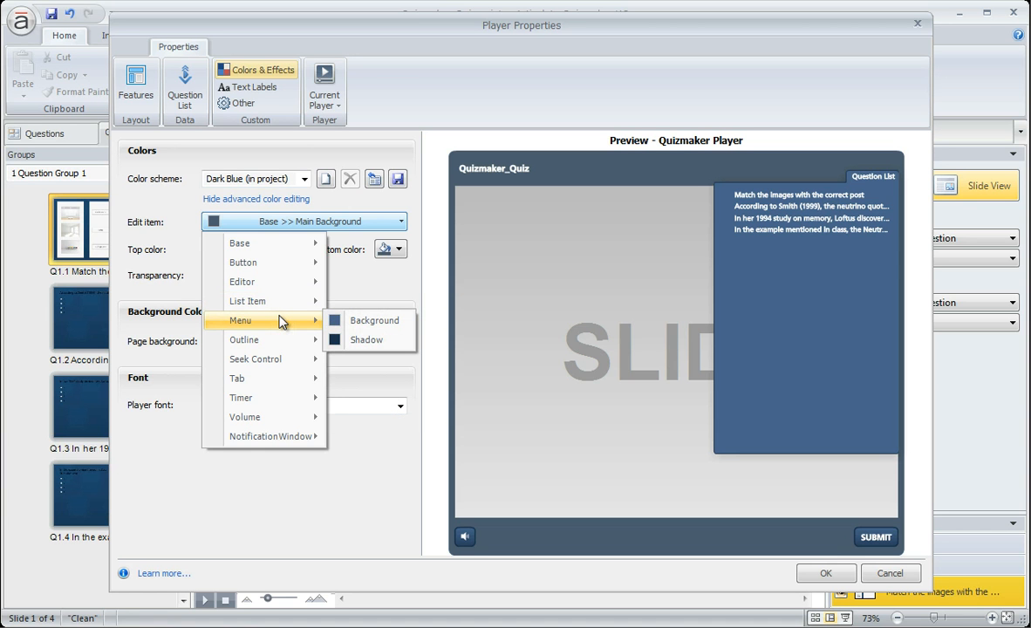
left_click(361, 223)
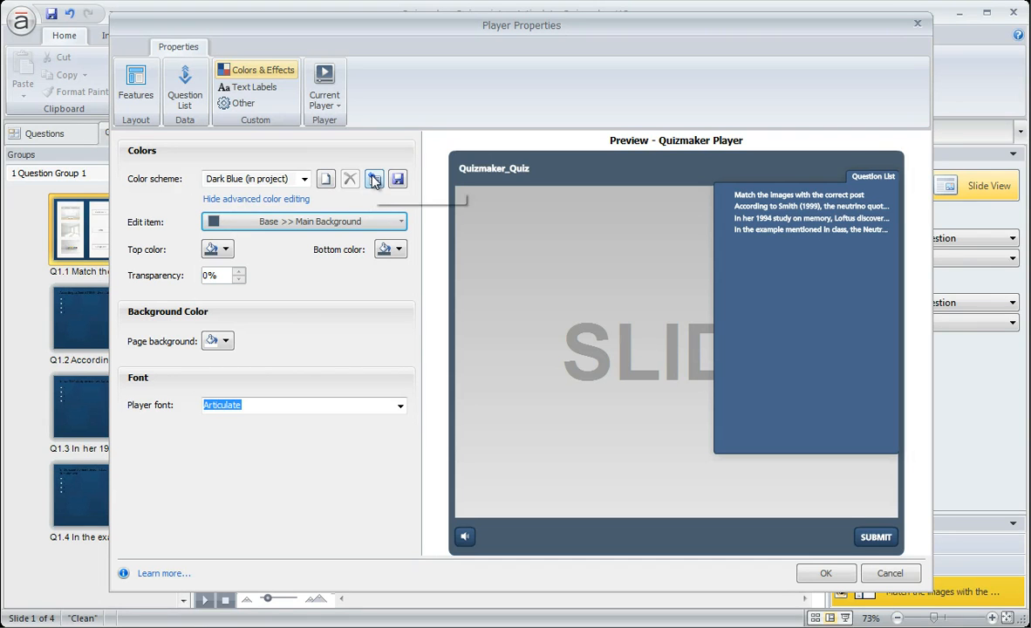
left_click(373, 180)
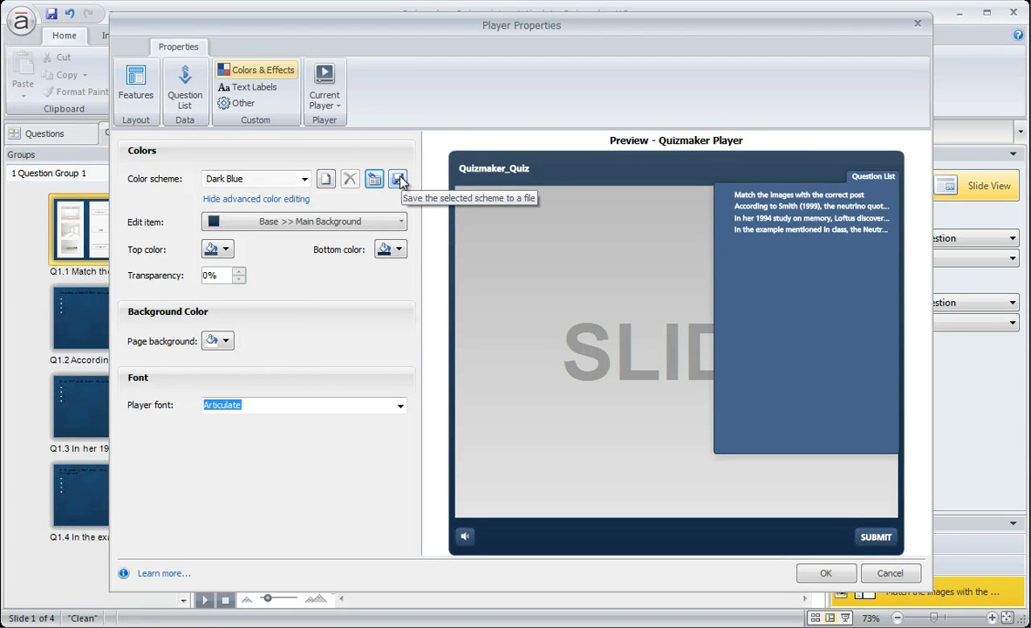
Set the player font to Avenir 35 Light
left_click(398, 180)
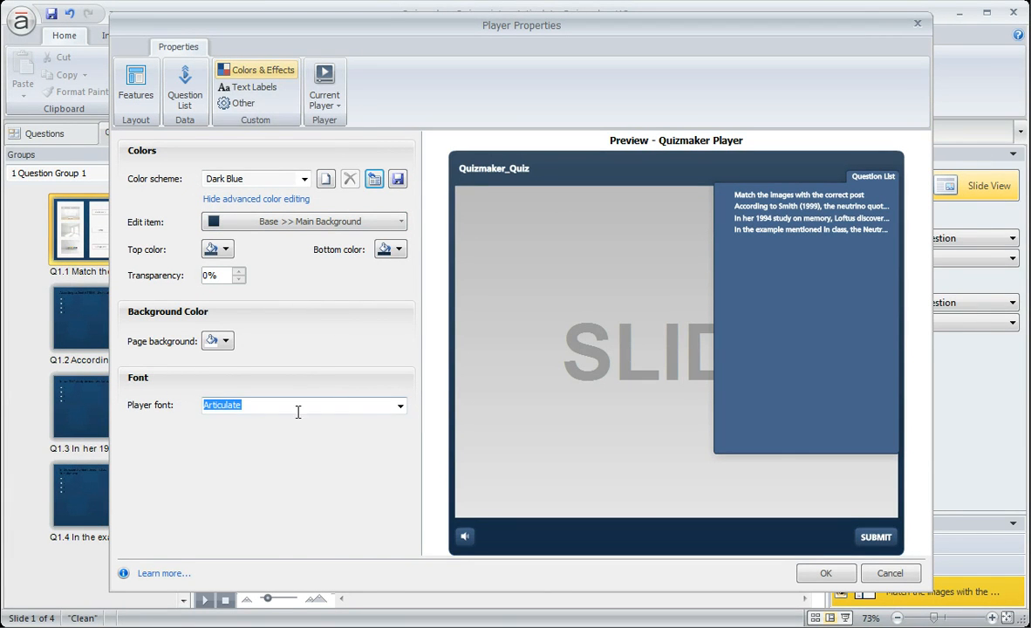
left_click(400, 406)
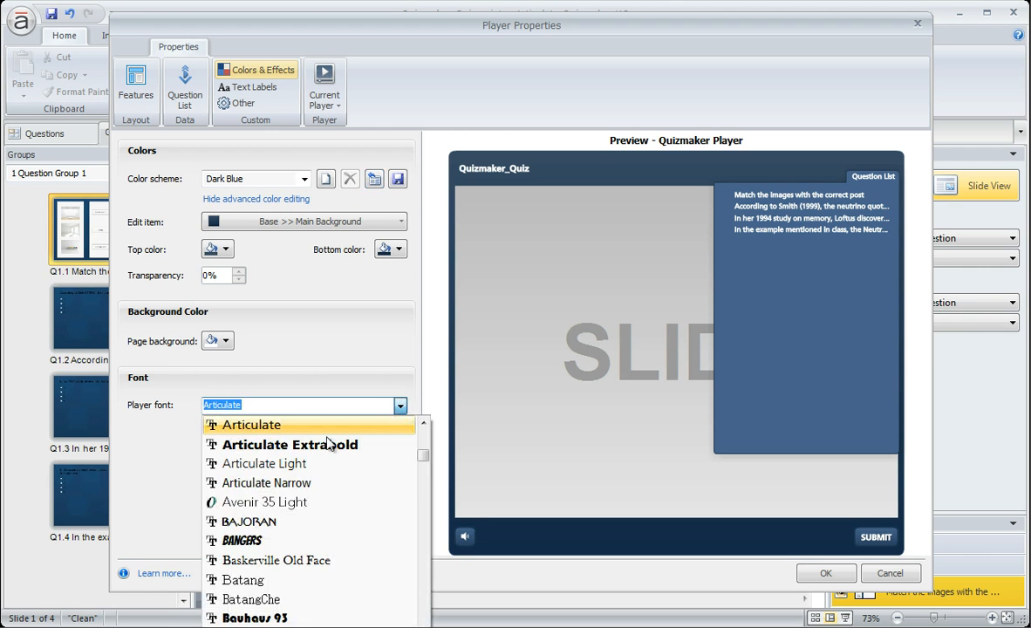
left_click(289, 503)
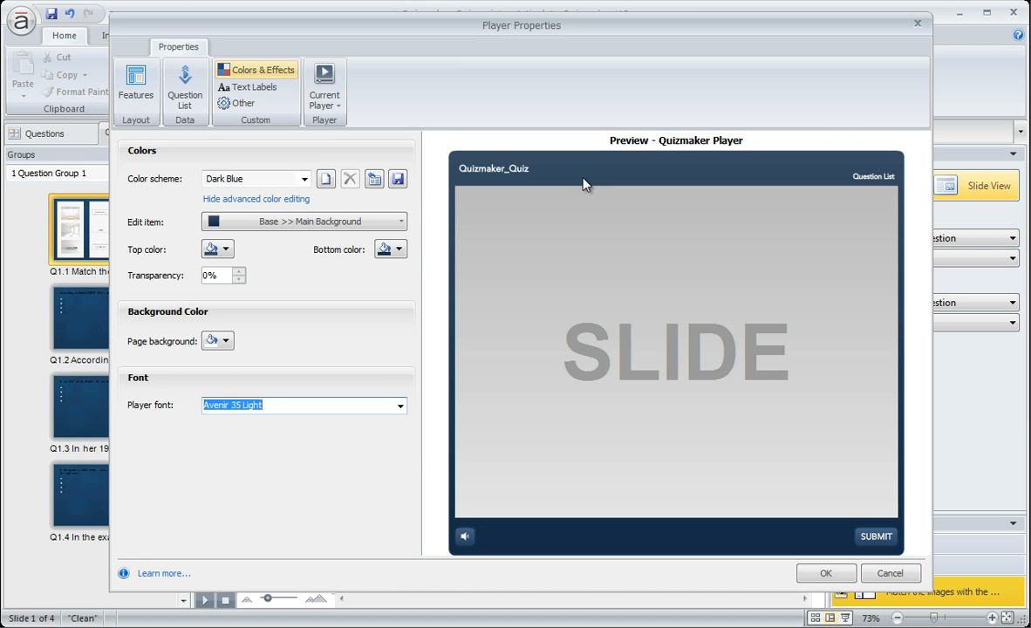
Open the player text labels and set their language to French
left_click(255, 88)
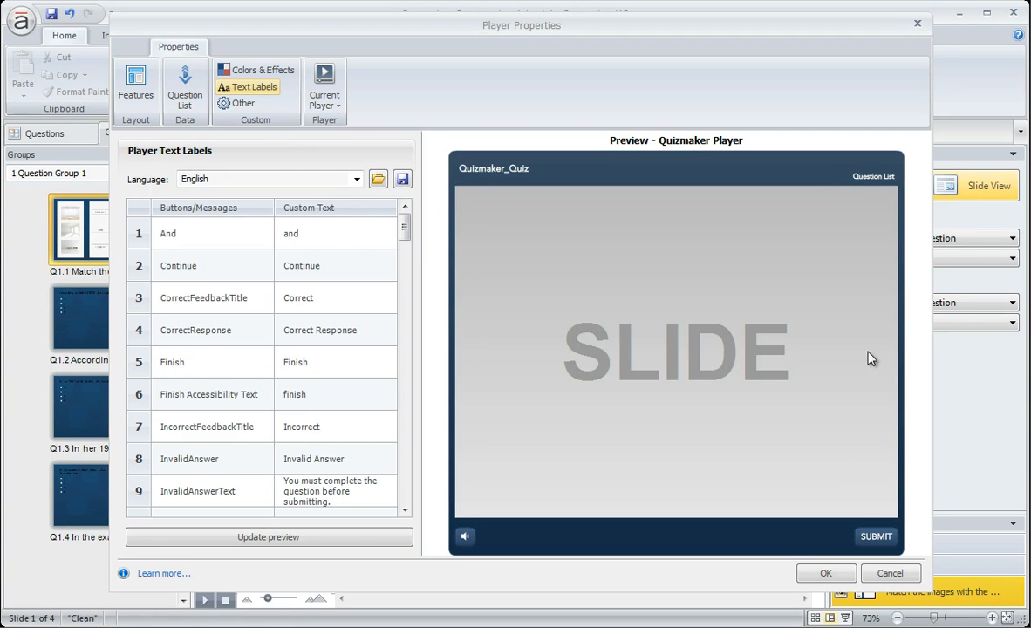
left_click(358, 178)
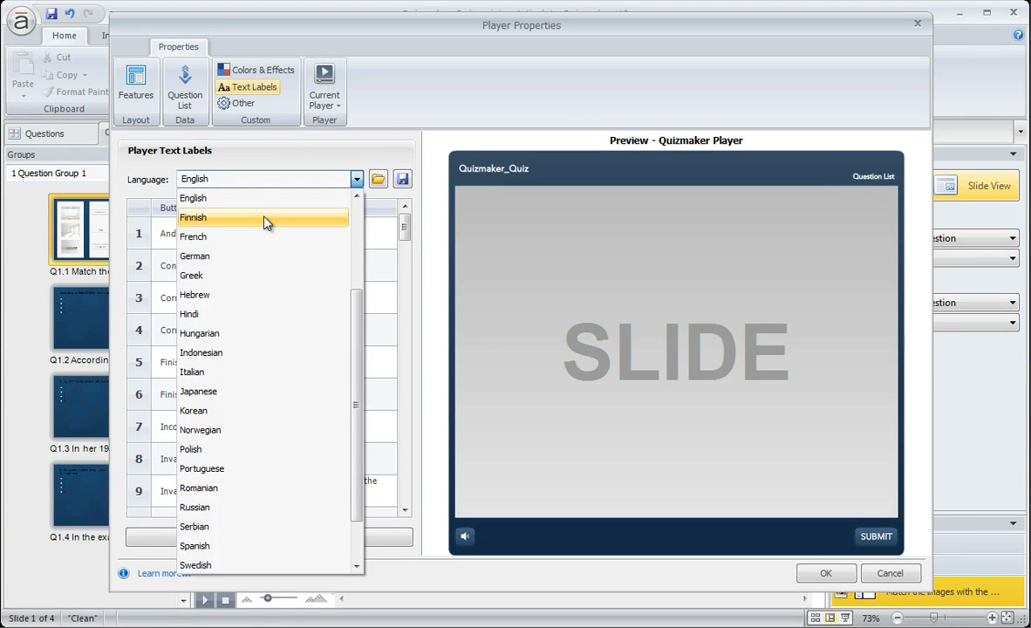
left_click(231, 237)
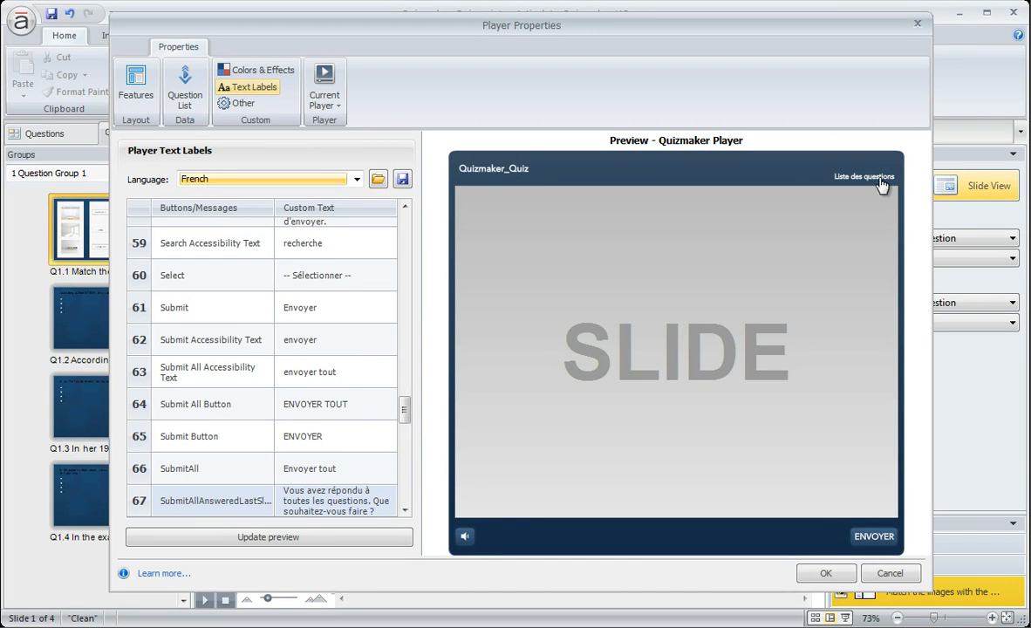
Set the language of the player text labels to English
left_click(357, 179)
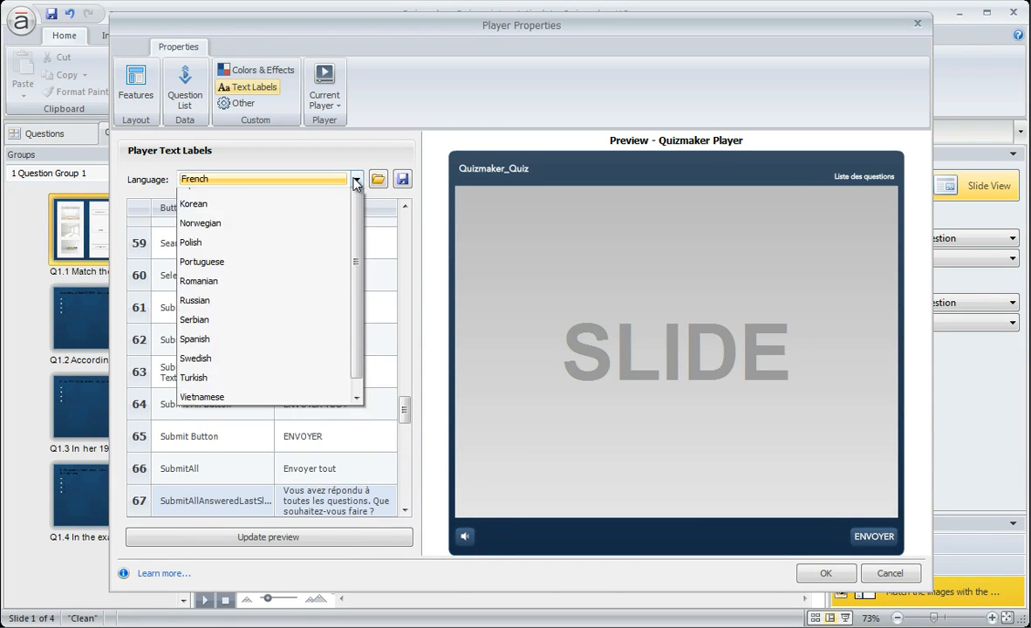
scroll(275, 223, "up", 1)
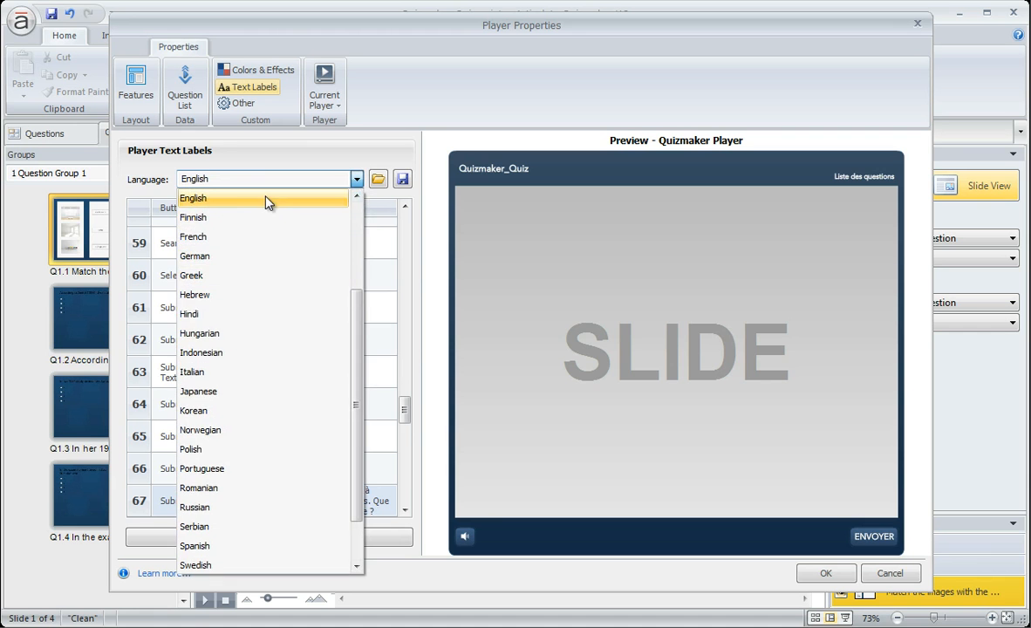
left_click(262, 199)
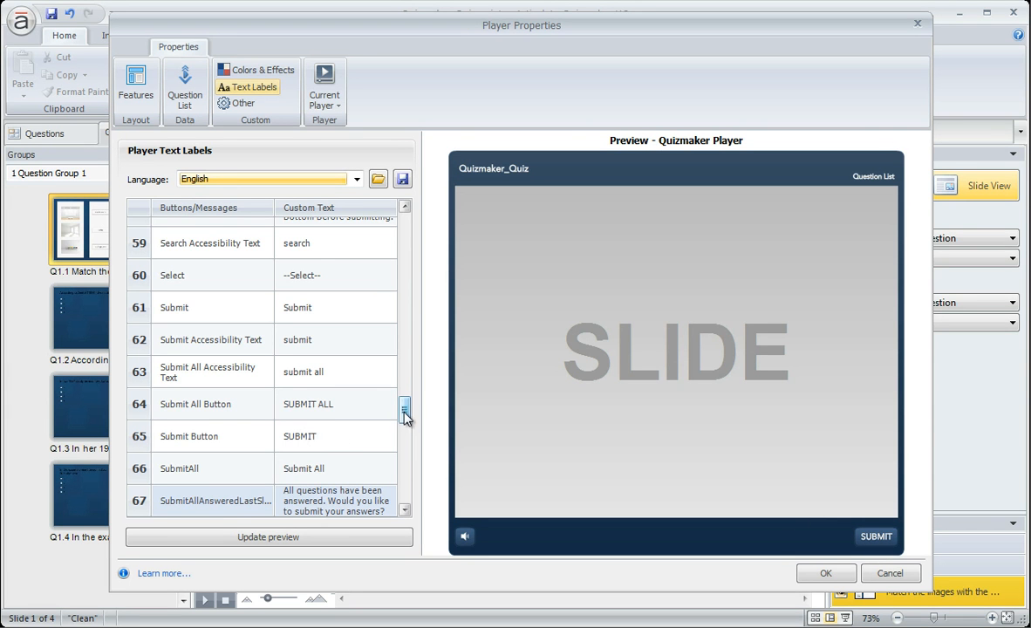
Set the custom text of the Submit Button label to ENTER and update the player preview
left_click_drag(403, 417, 405, 420)
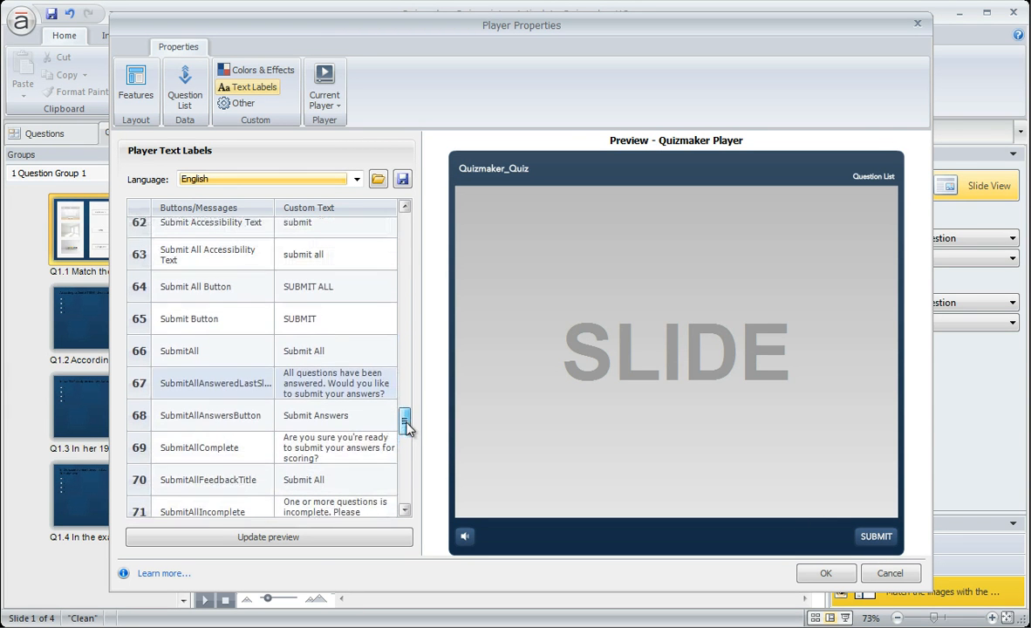
left_click(321, 314)
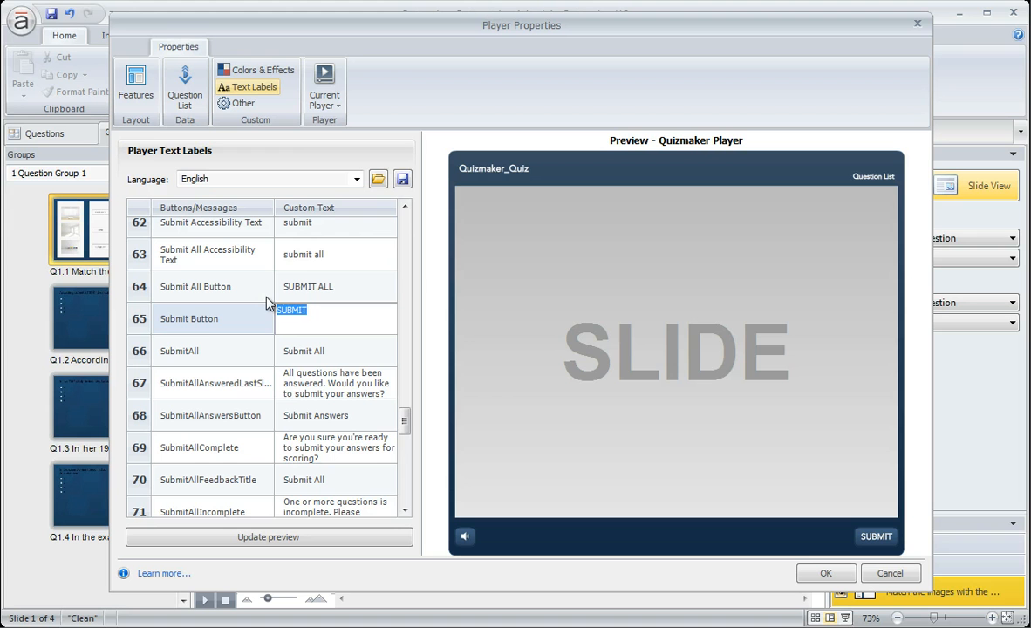
type("ENTER")
key("Return")
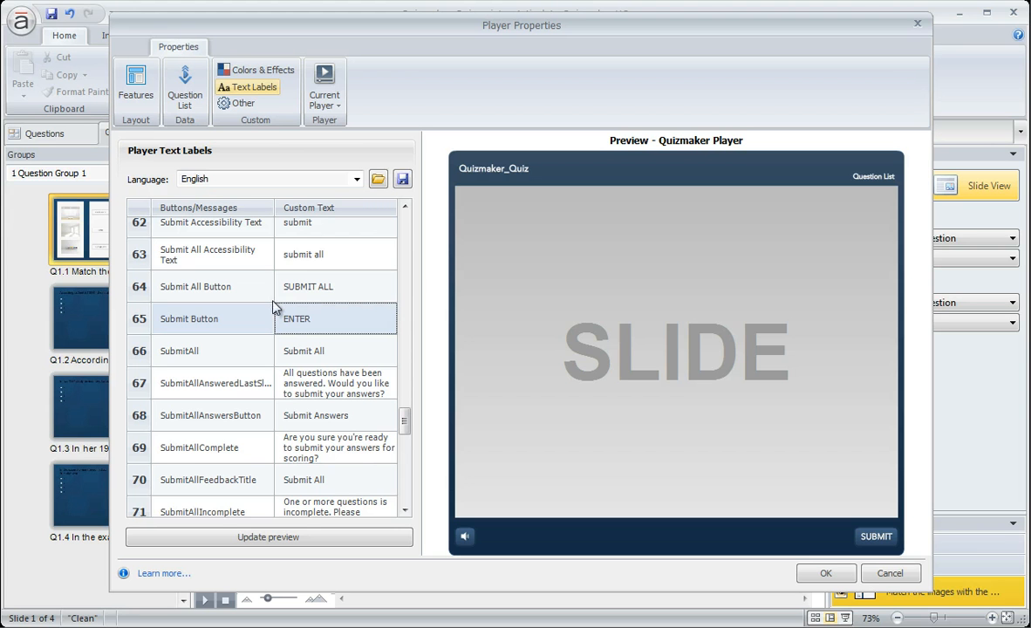
left_click(373, 531)
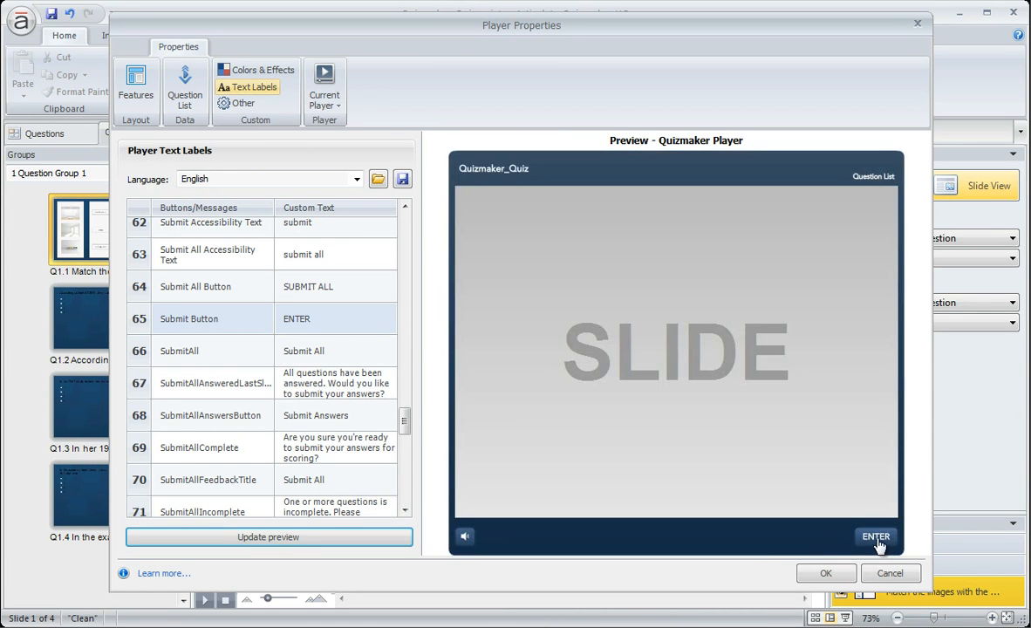
left_click_drag(404, 422, 223, 285)
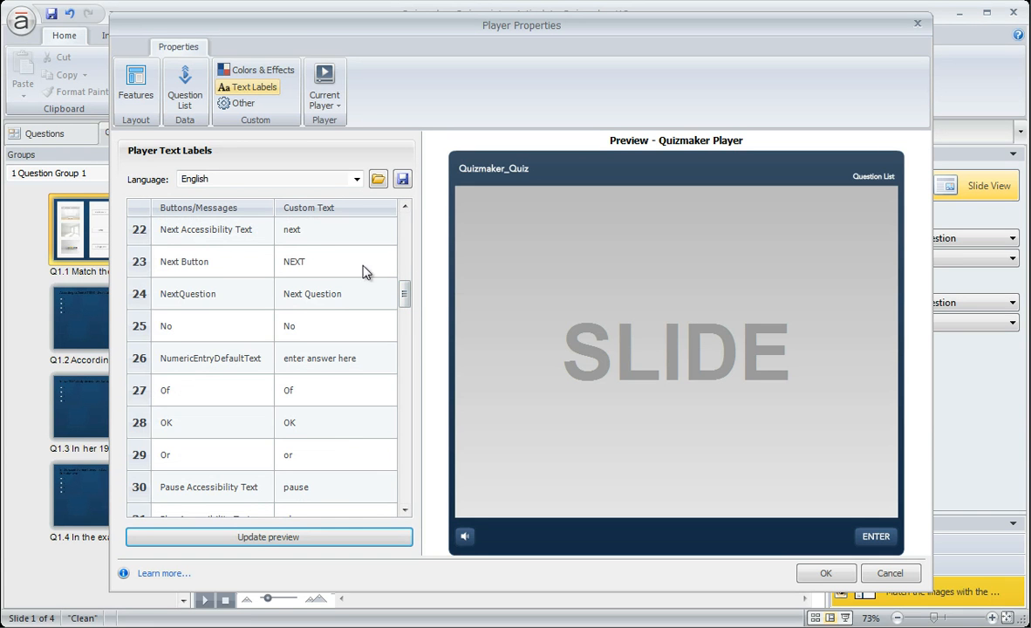
left_click_drag(405, 292, 403, 225)
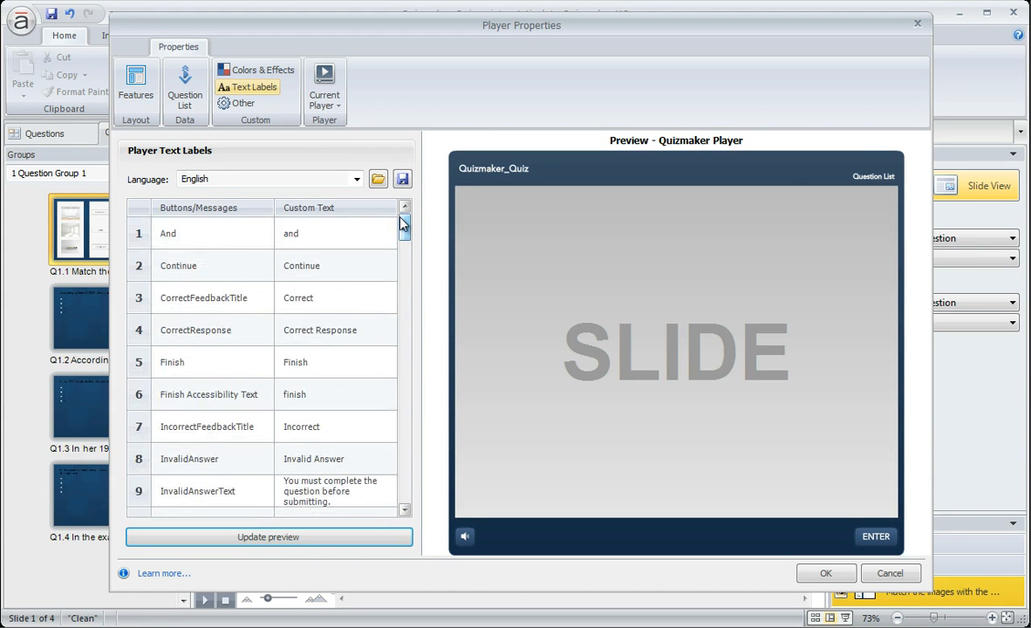
Open the player's other settings, look through the browser and player size options, and set the browser size to Resize browser to fill screen
left_click(241, 103)
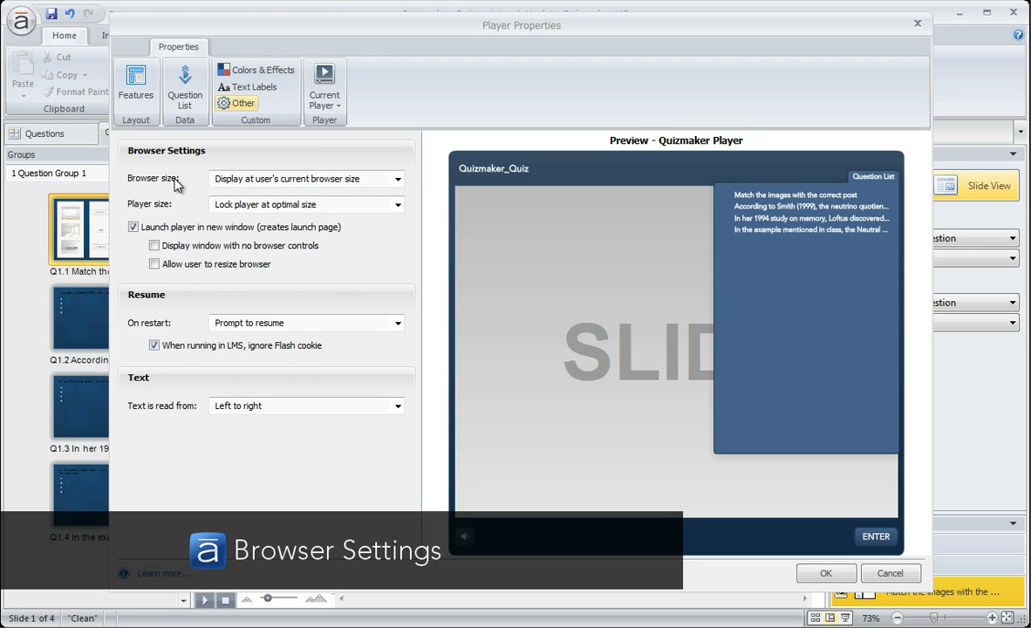
left_click(398, 180)
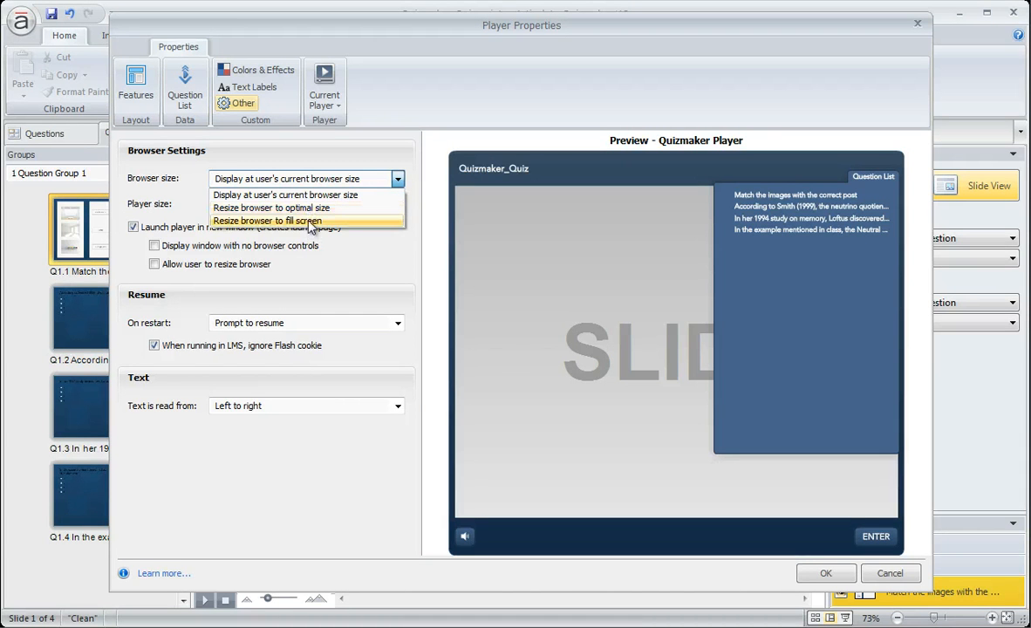
left_click(306, 176)
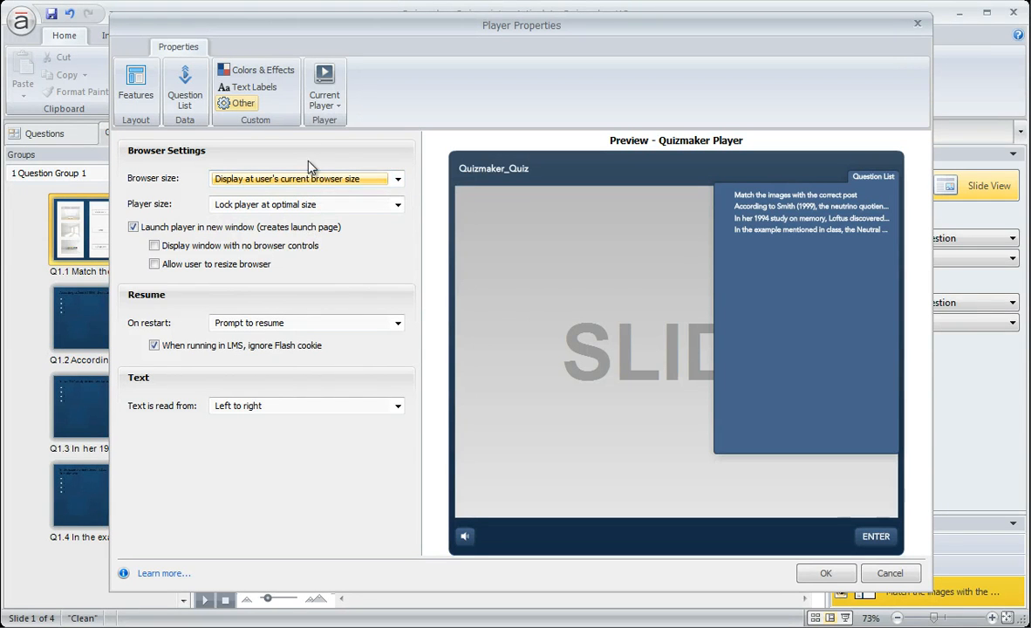
left_click(398, 205)
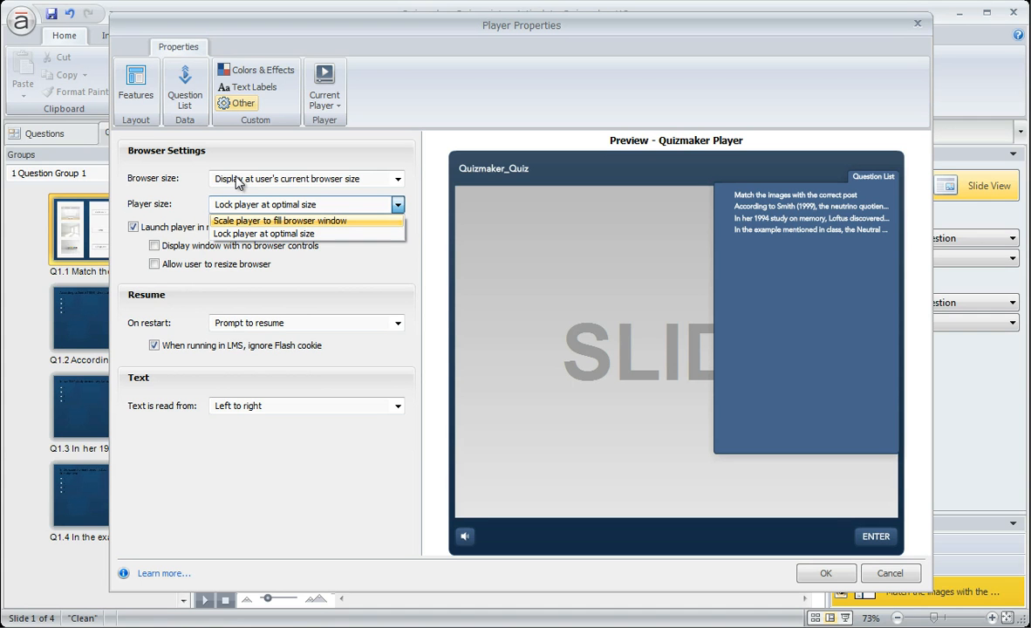
left_click(398, 180)
left_click(400, 181)
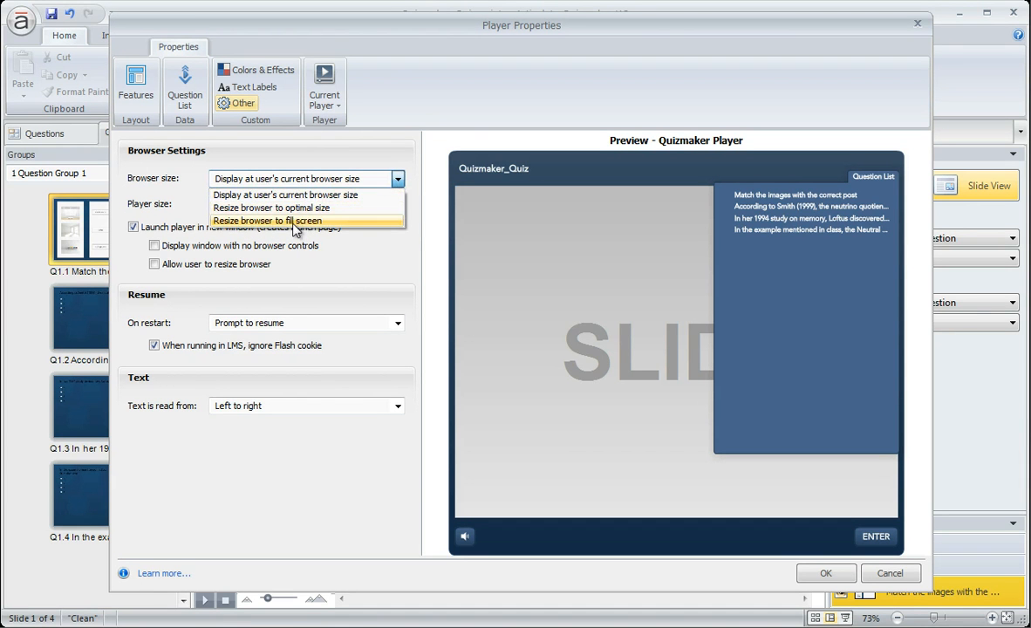
left_click(295, 220)
Try the player size Scale player to fill browser window, and set it back to Lock player at optimal size
left_click(291, 204)
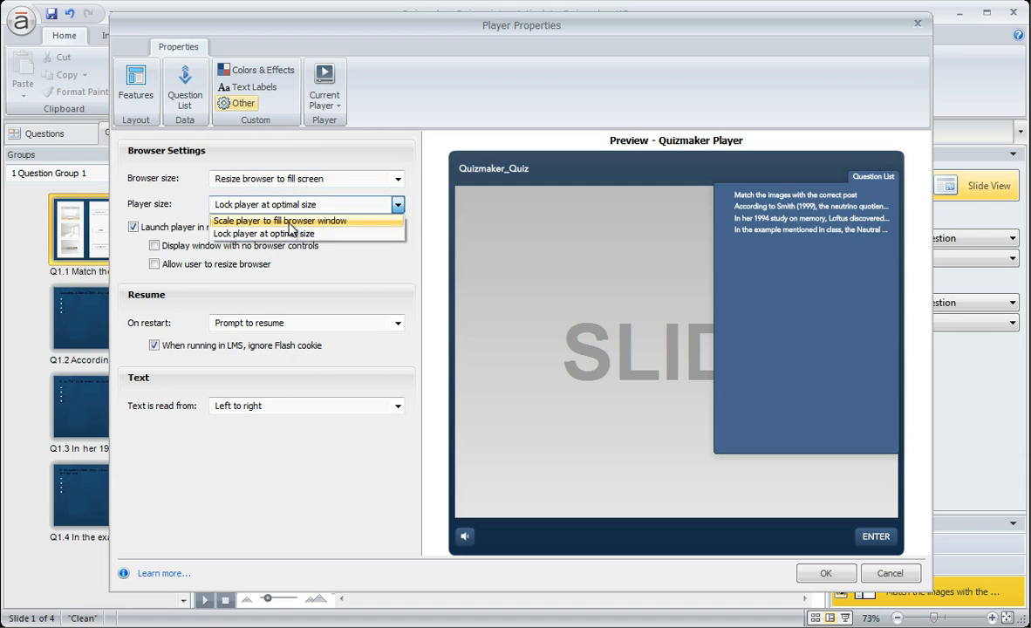
left_click(289, 223)
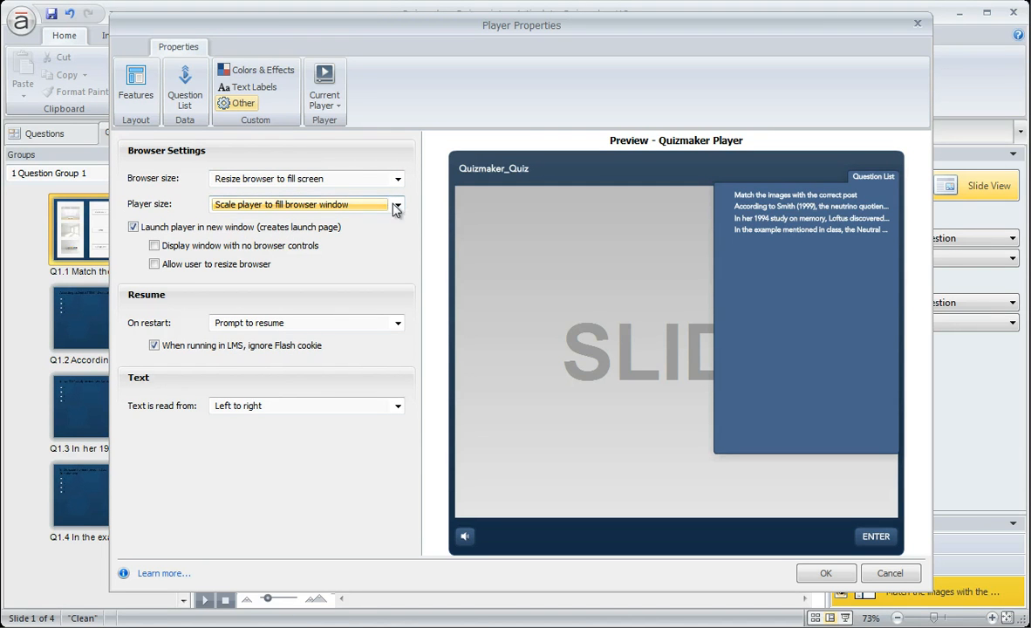
left_click(395, 205)
left_click(314, 233)
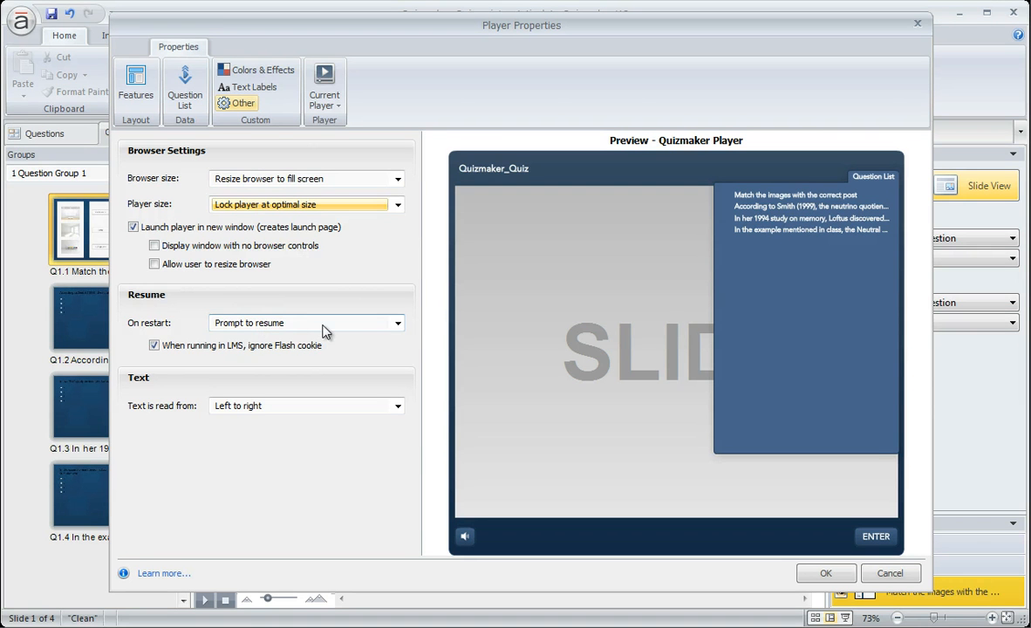
Try the restart options Never resume and Always resume, and set the behavior on restart back to Prompt to resume
left_click(397, 324)
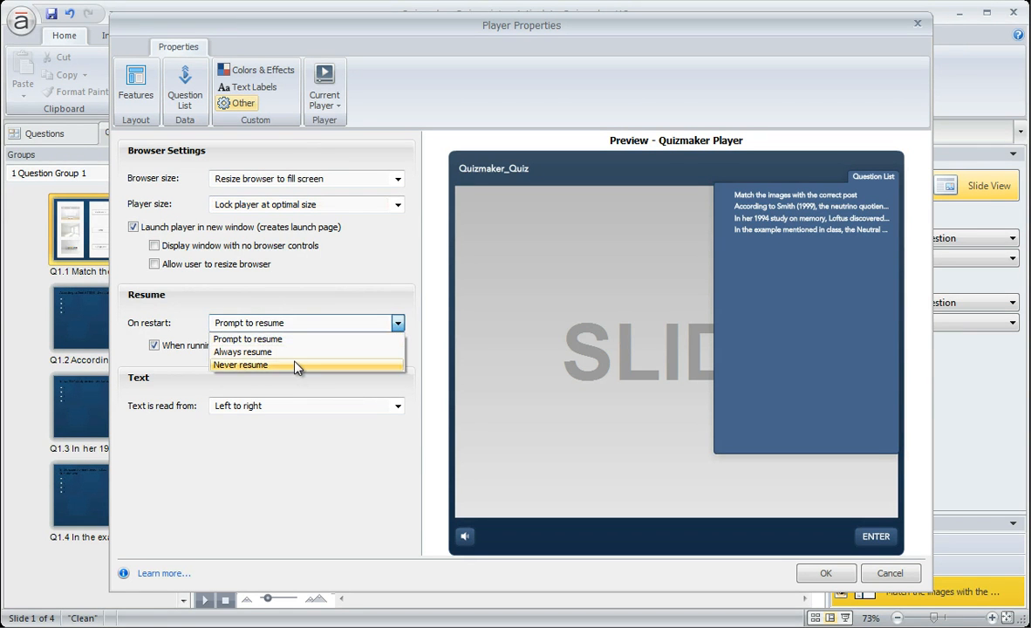
left_click(294, 365)
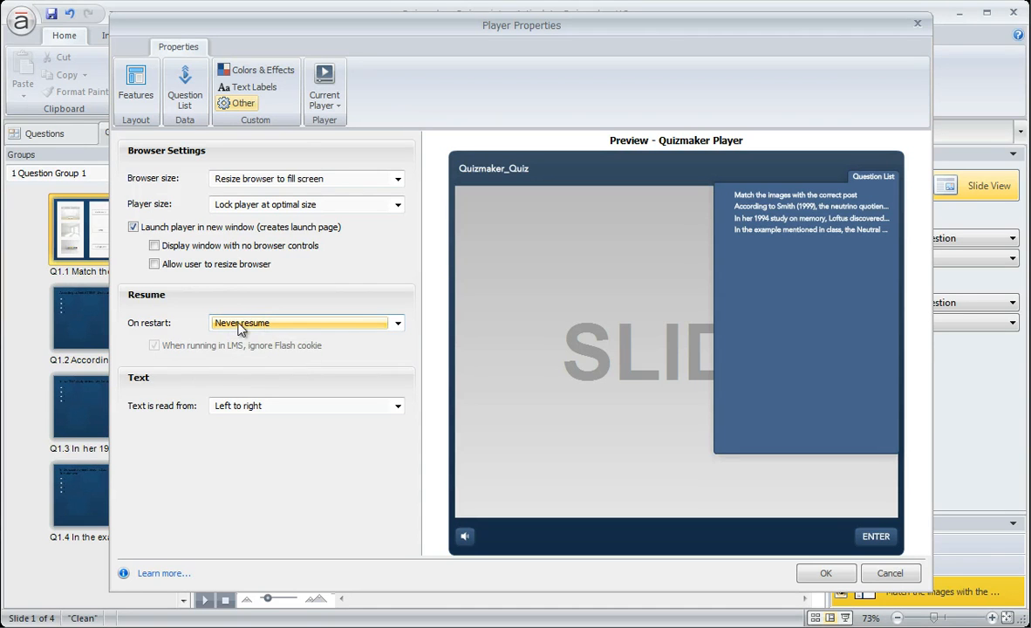
left_click(397, 325)
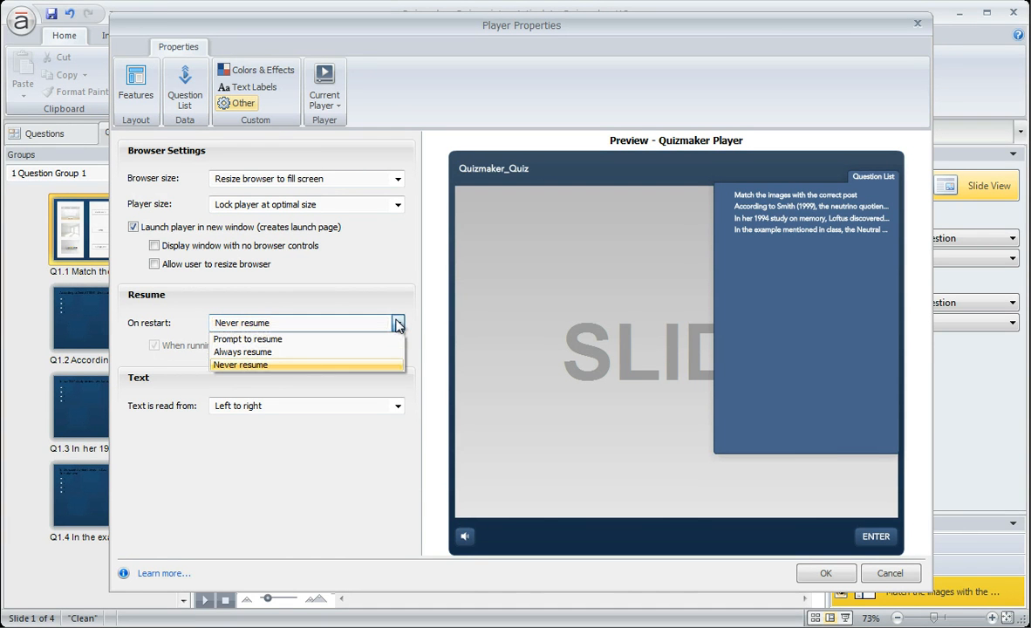
left_click(264, 353)
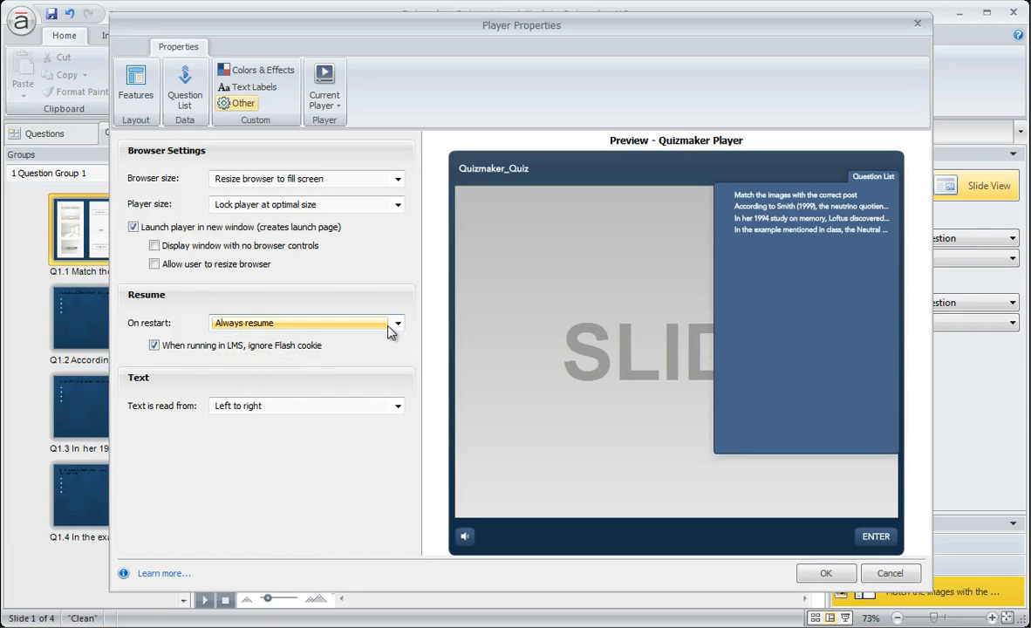
left_click(397, 325)
left_click(273, 341)
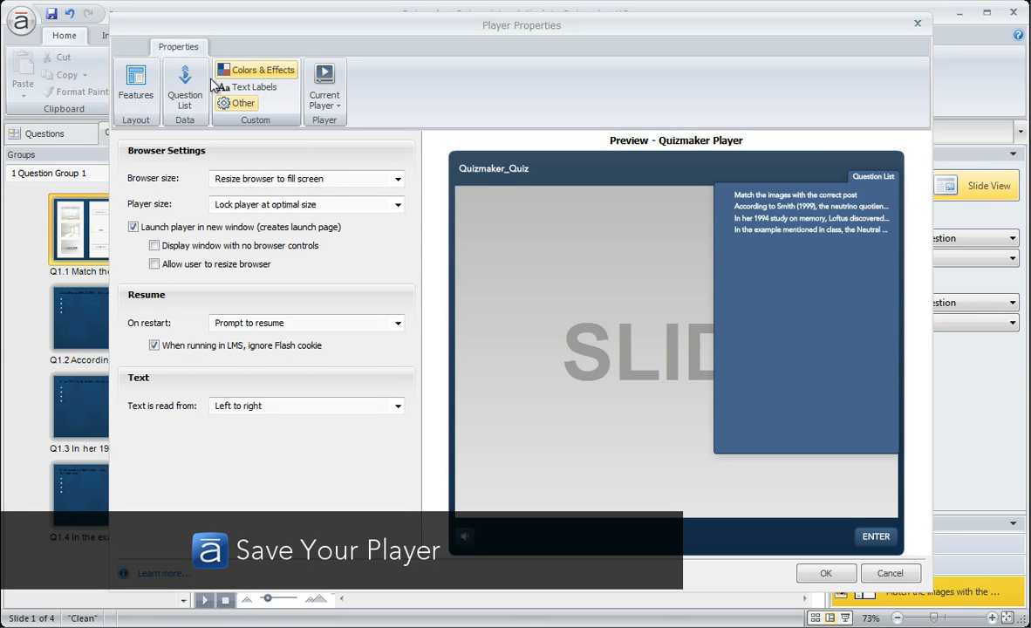
Reset the current player to its default settings
left_click(333, 110)
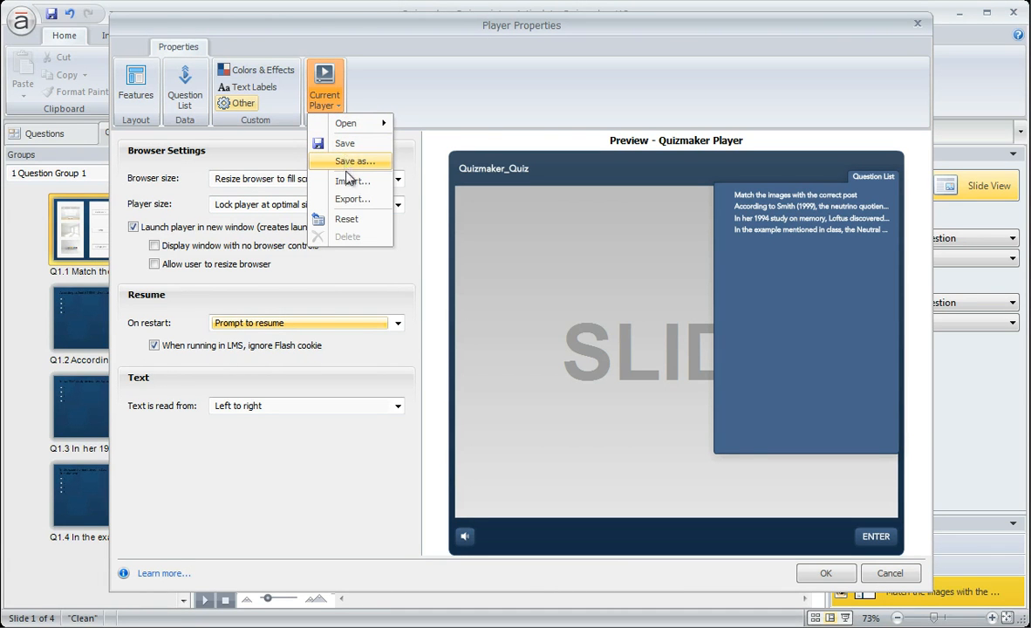
left_click(347, 220)
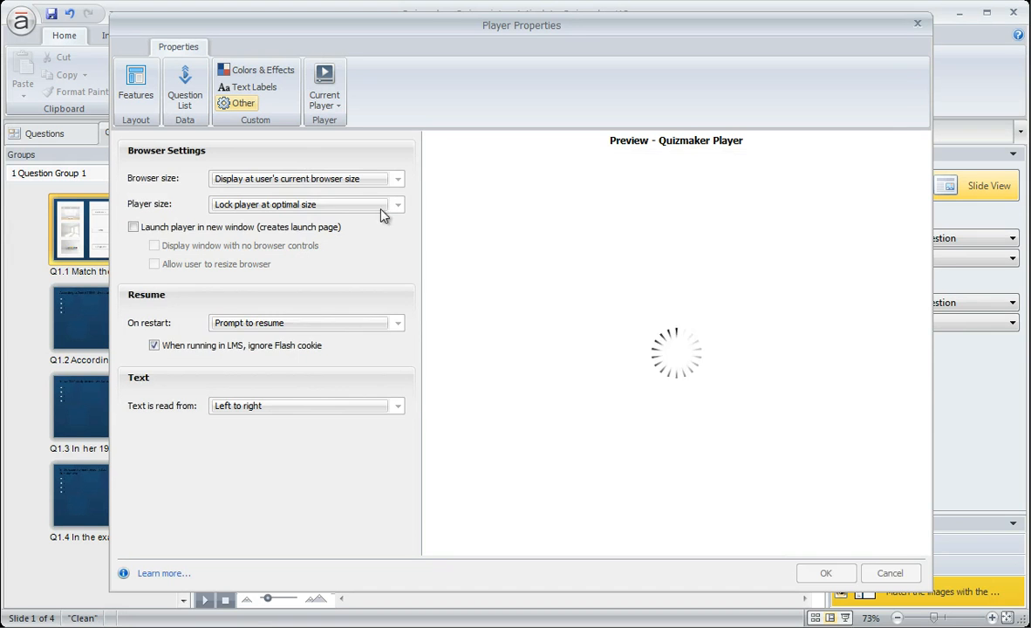